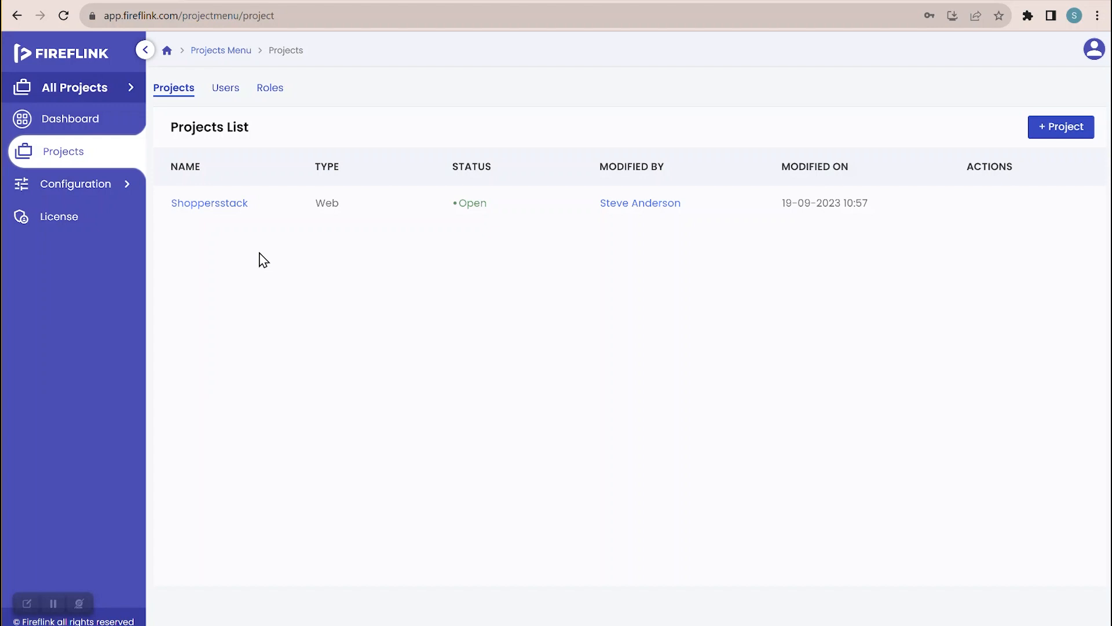
- Open the Add user to License dialog from the licence Users list
{"action": "left_click", "coordinate": [226, 88]}
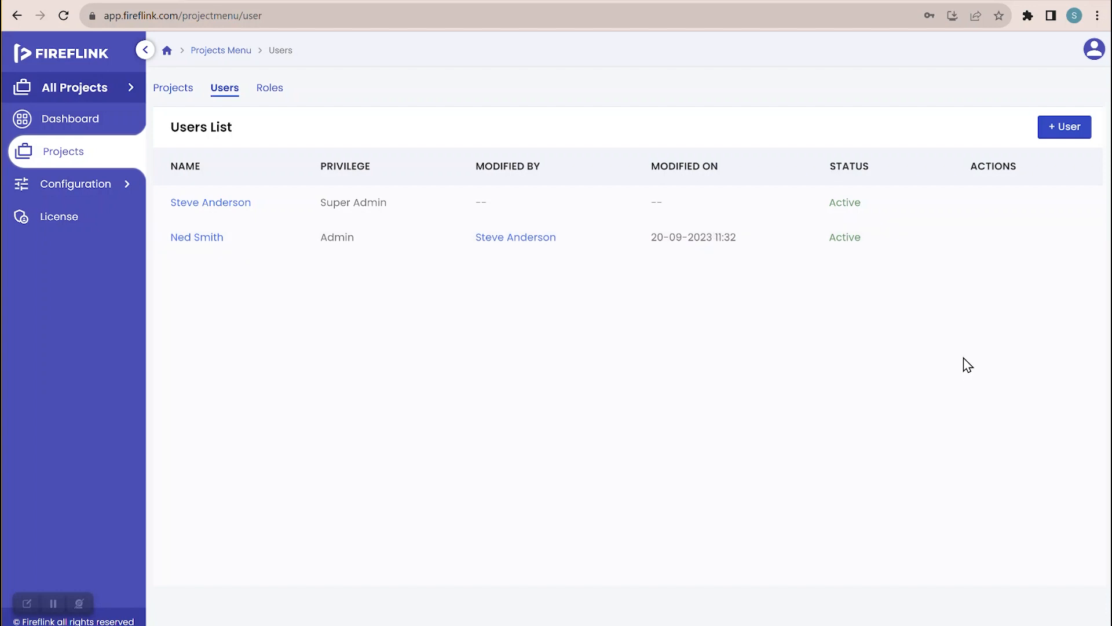
{"action": "left_click", "coordinate": [1053, 130]}
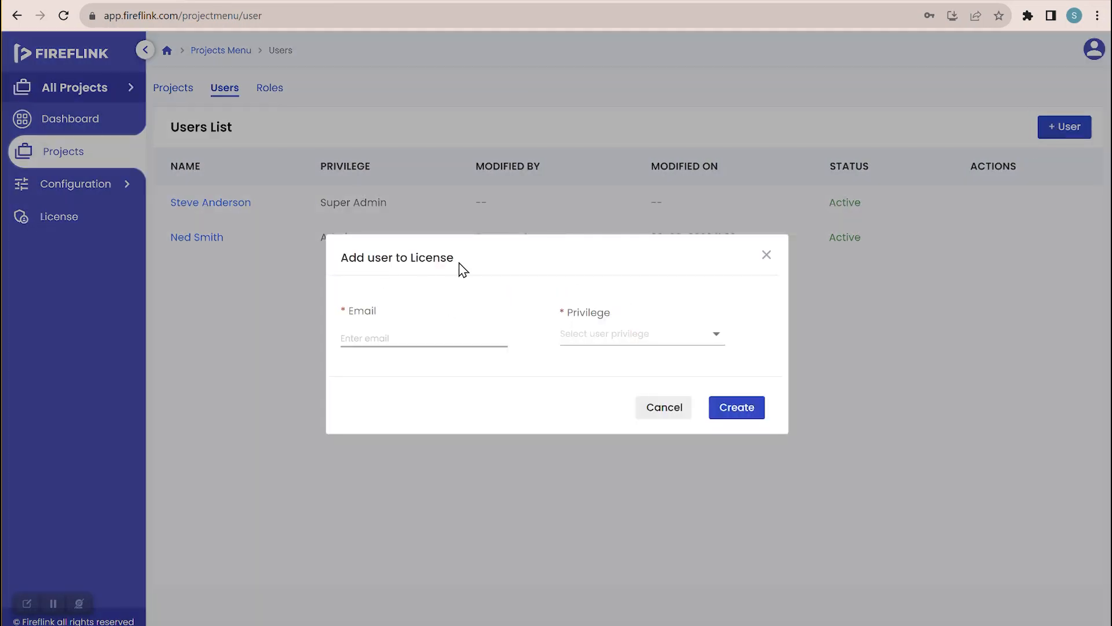
- Add a licence user with the User privilege by entering their e-mail, name and phone
{"action": "left_click", "coordinate": [417, 338]}
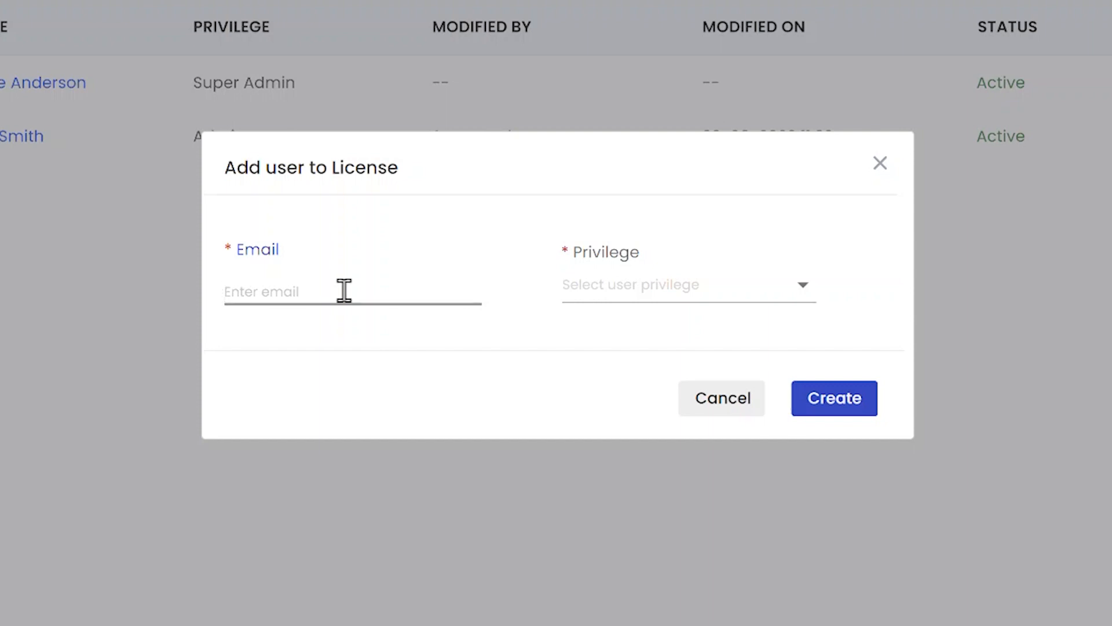
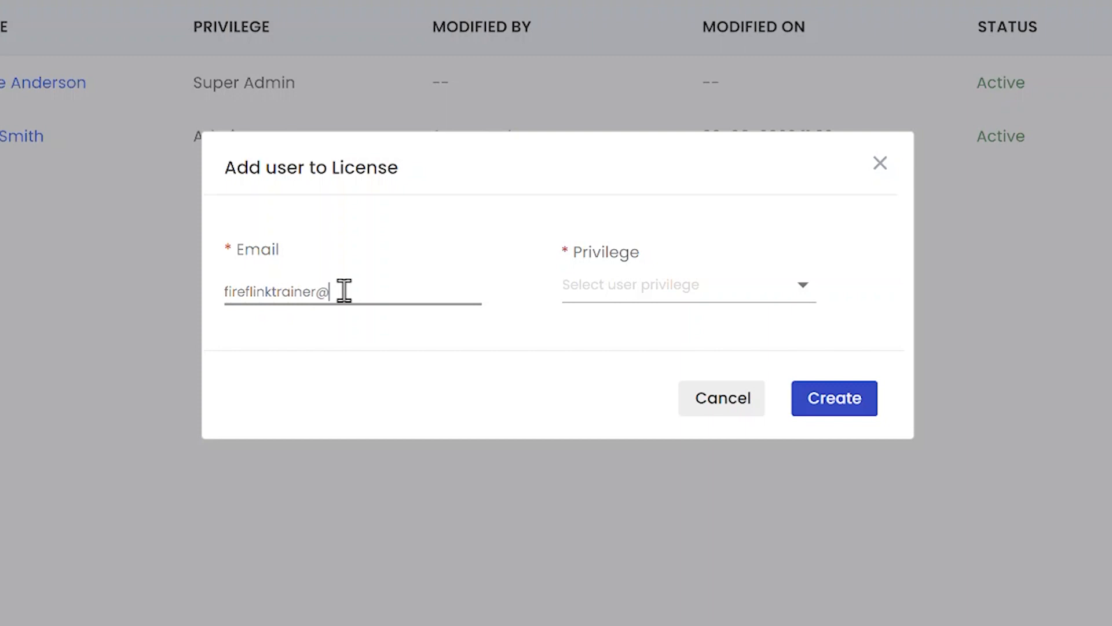
{"action": "left_click", "coordinate": [595, 307]}
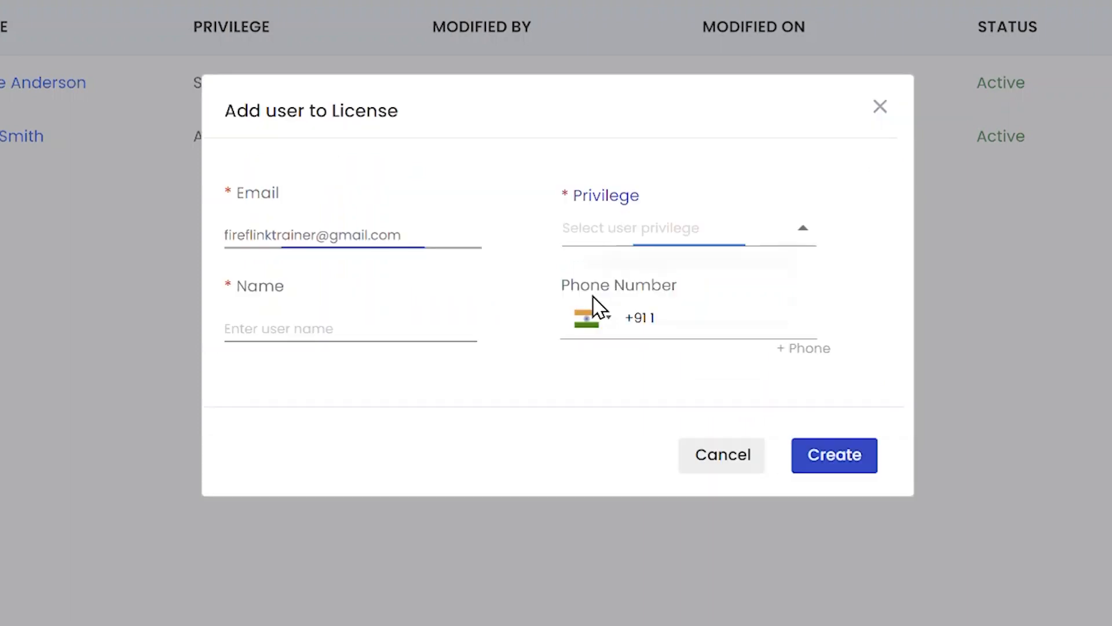
{"action": "left_click", "coordinate": [602, 342]}
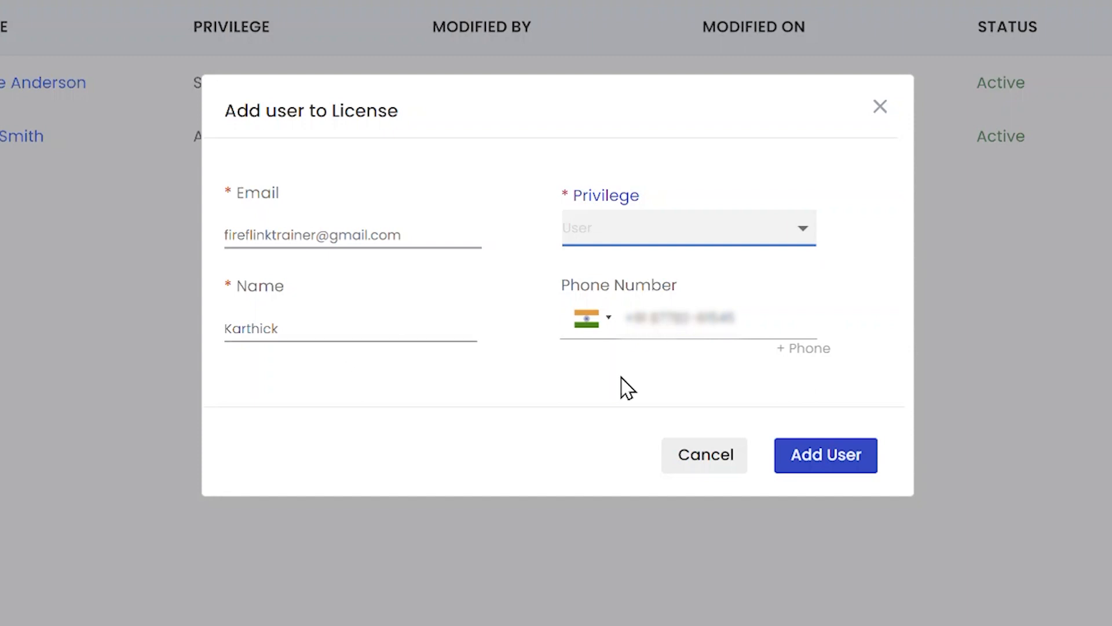
{"action": "left_click", "coordinate": [814, 455]}
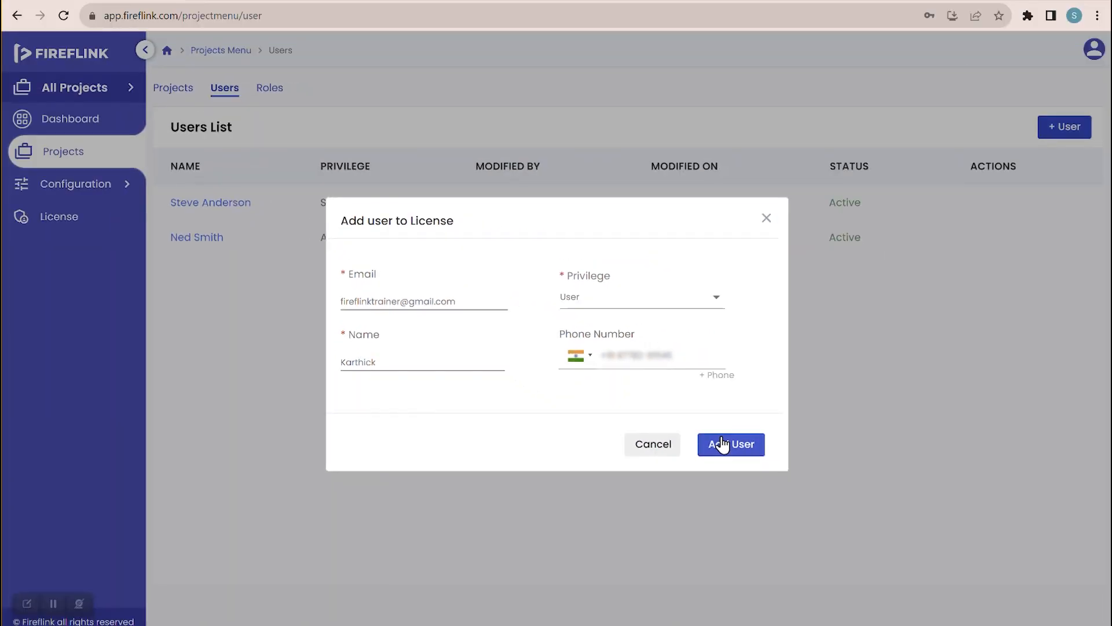
{"action": "left_click", "coordinate": [723, 445]}
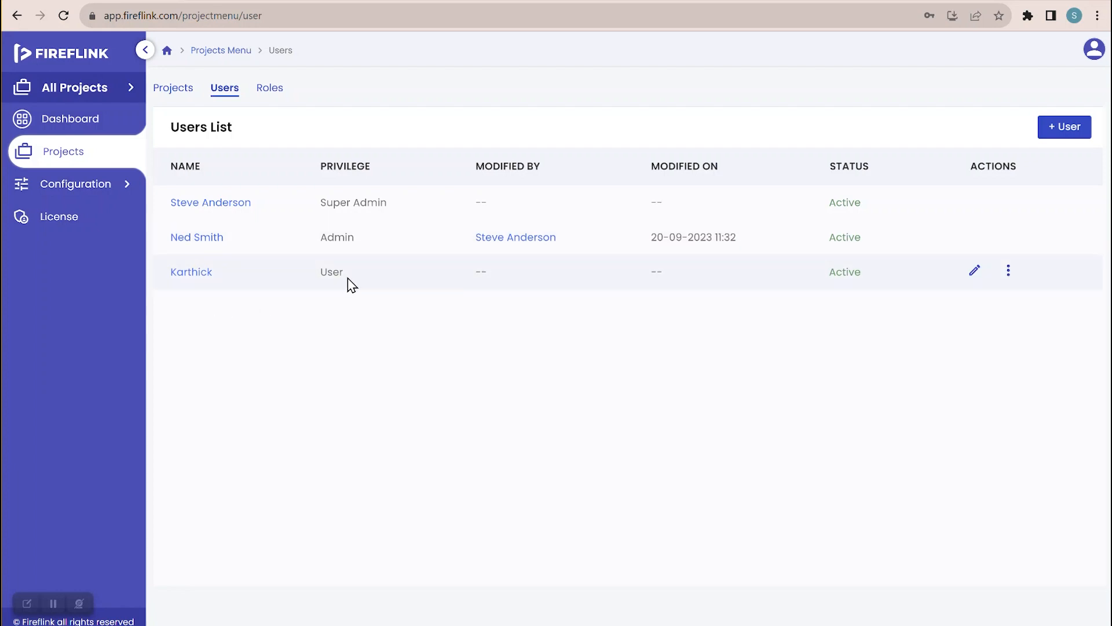
- Return to the Projects List showing the Shoppersstack Web project
{"action": "left_click", "coordinate": [181, 97]}
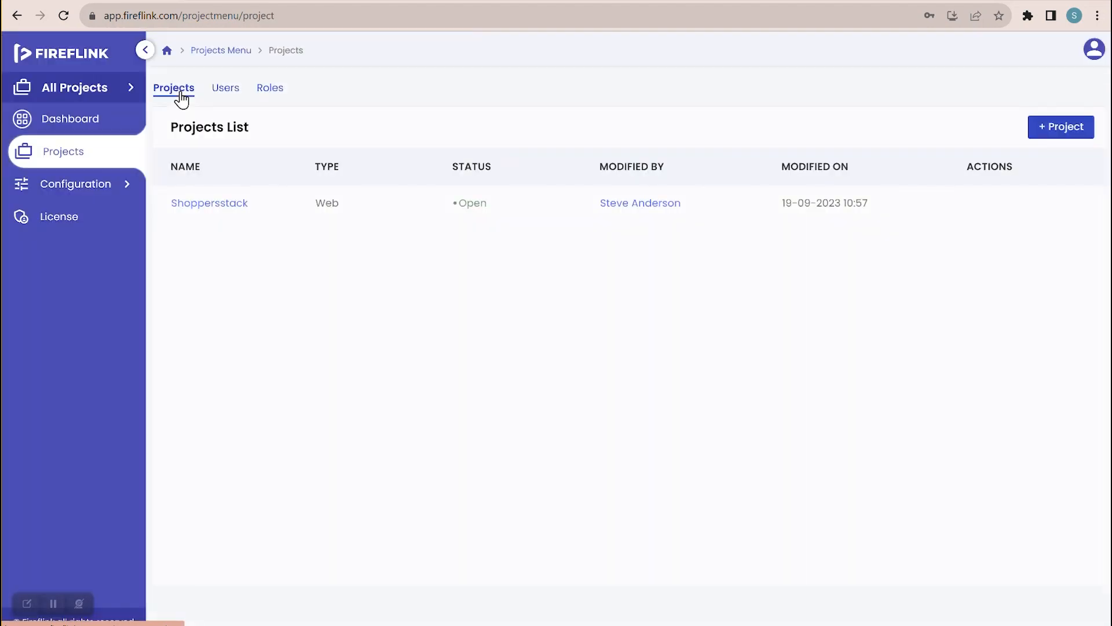
- Open Shoppersstack and view its Project Config page with type, status and dates
{"action": "left_click", "coordinate": [218, 204]}
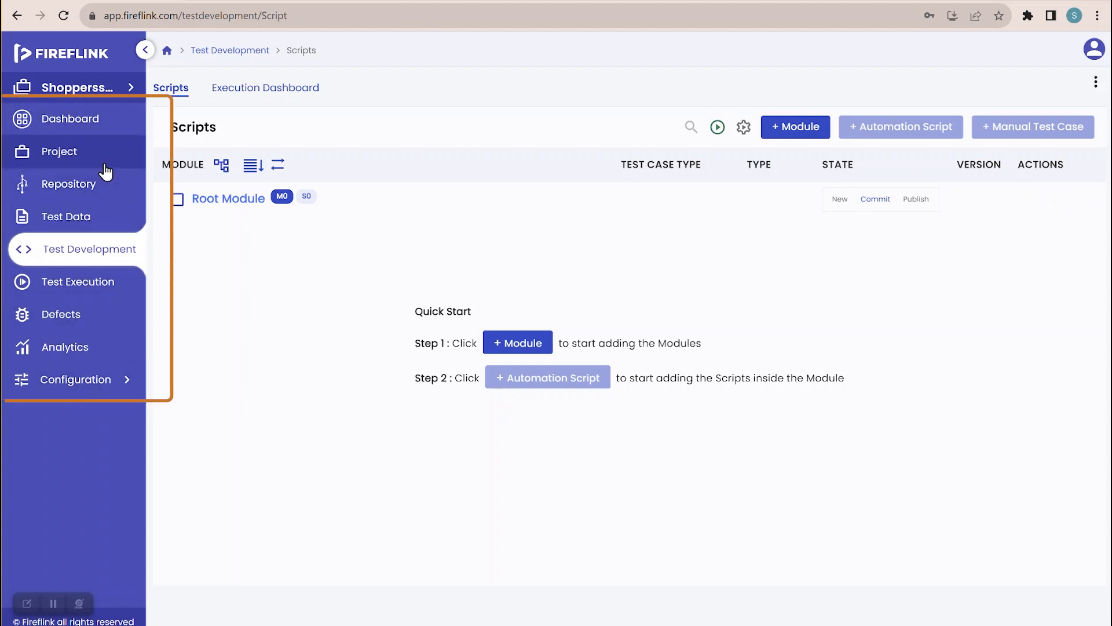
{"action": "left_click", "coordinate": [64, 153]}
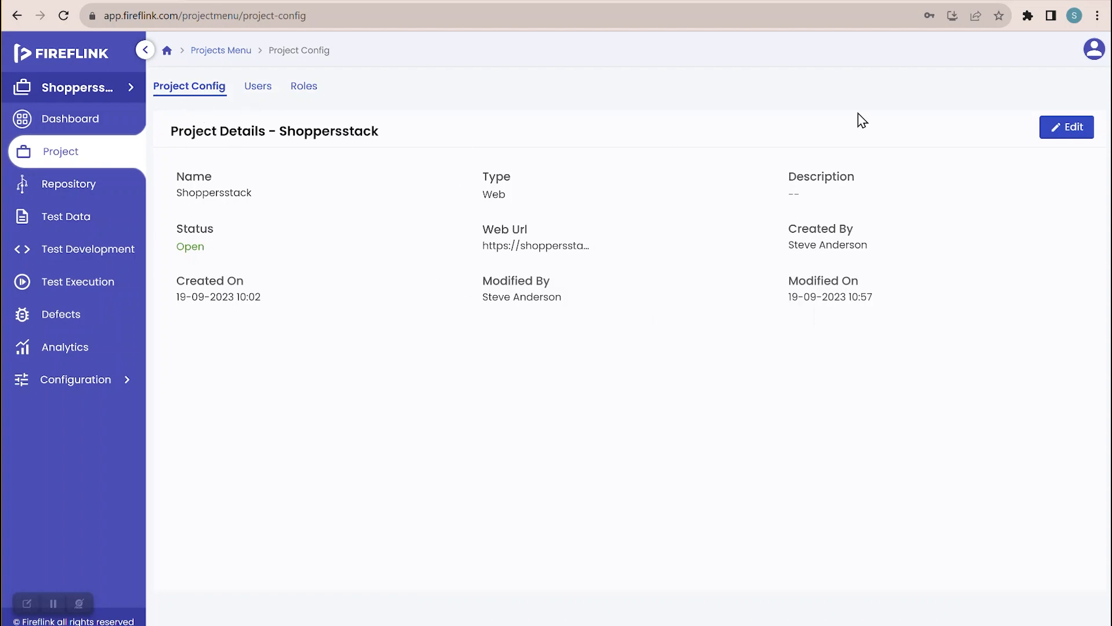
- Cancel the Edit Project dialog unchanged and view Shoppersstack's Users tab
{"action": "left_click", "coordinate": [1065, 129]}
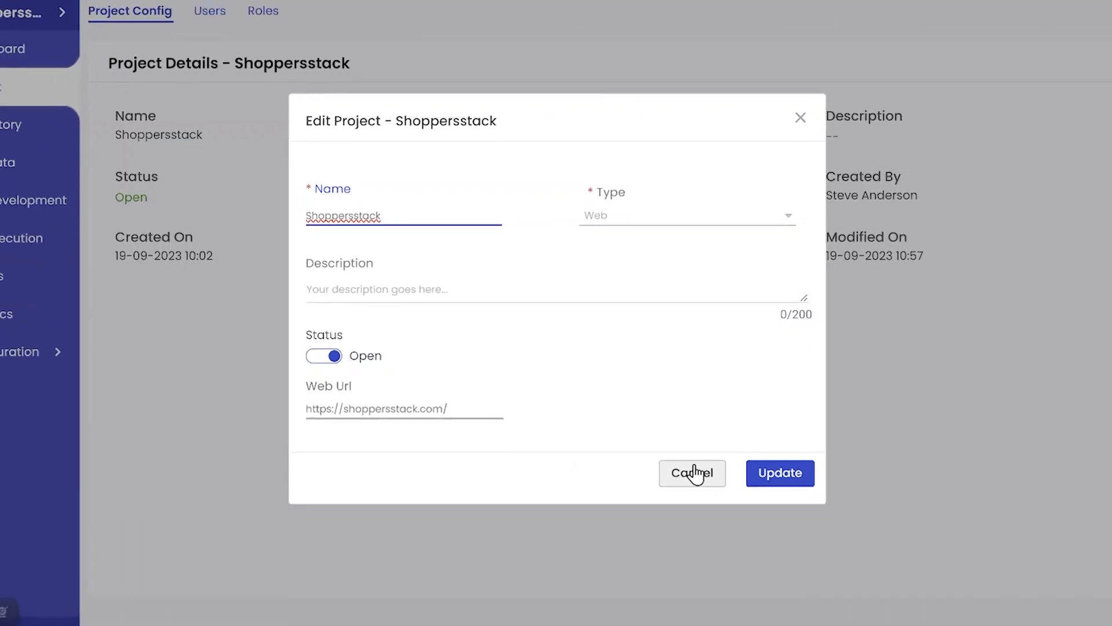
{"action": "left_click", "coordinate": [686, 477]}
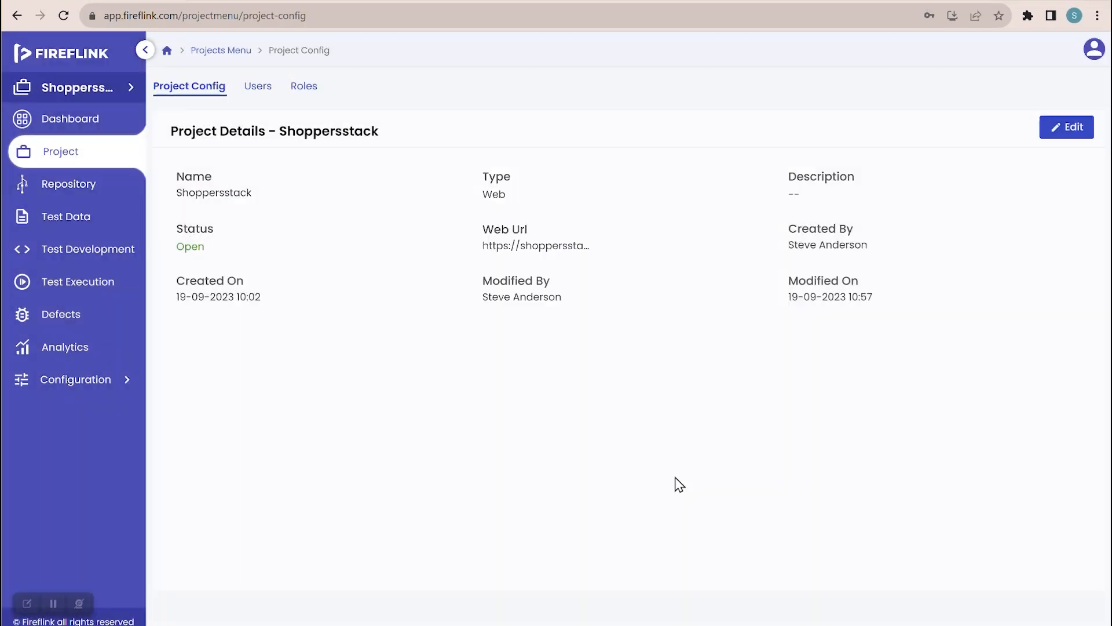
{"action": "left_click", "coordinate": [256, 89]}
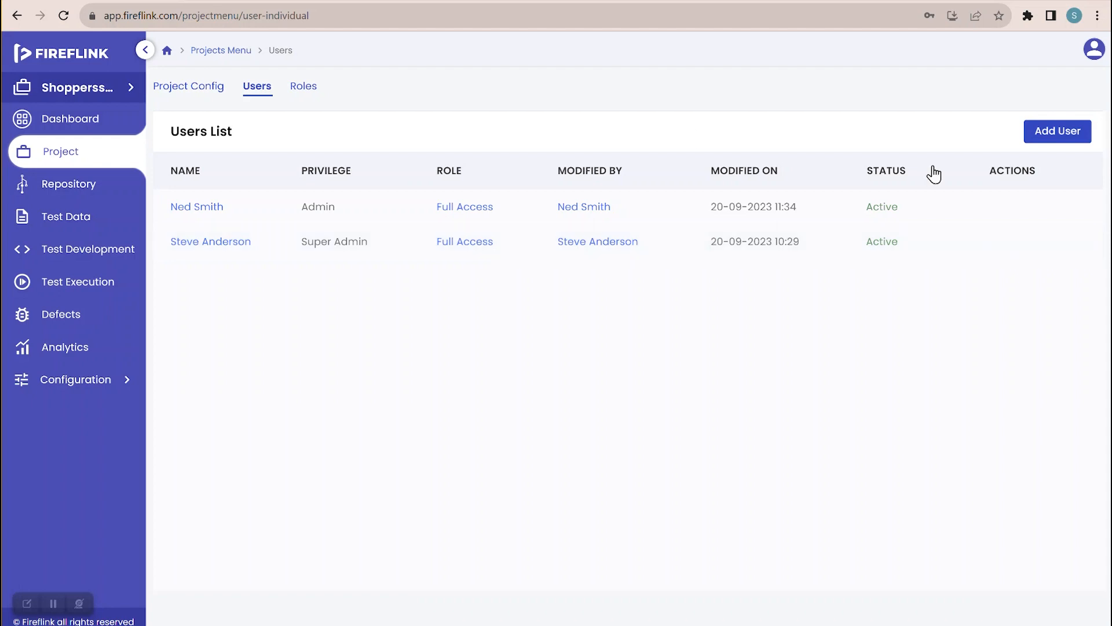
- Add the new user to Shoppersstack with the Test Lead role
{"action": "left_click", "coordinate": [1035, 134]}
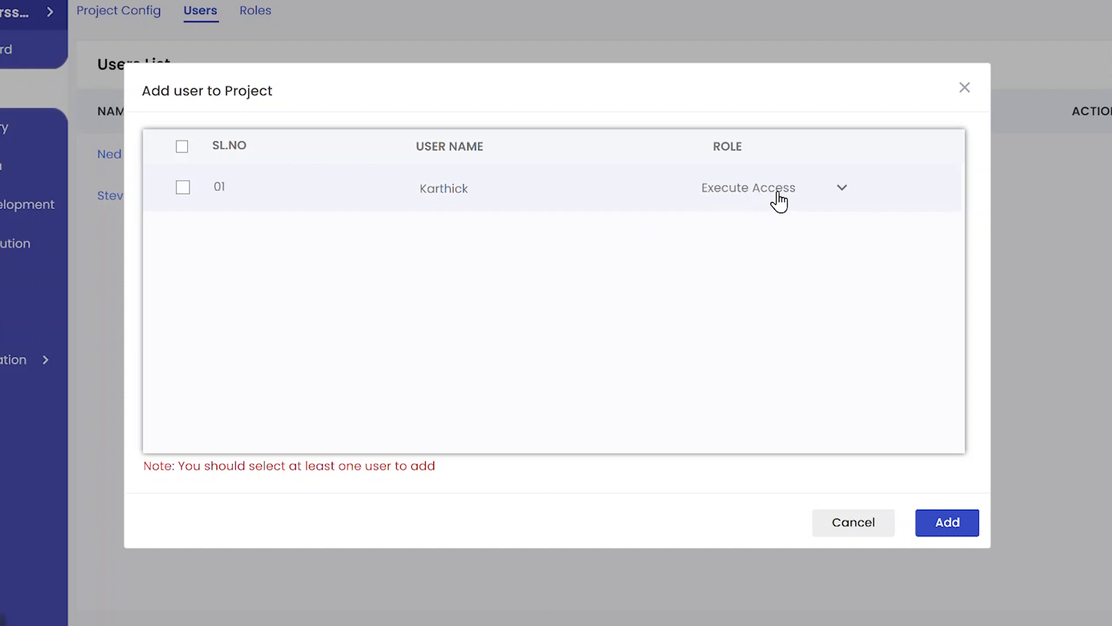
{"action": "left_click", "coordinate": [843, 192]}
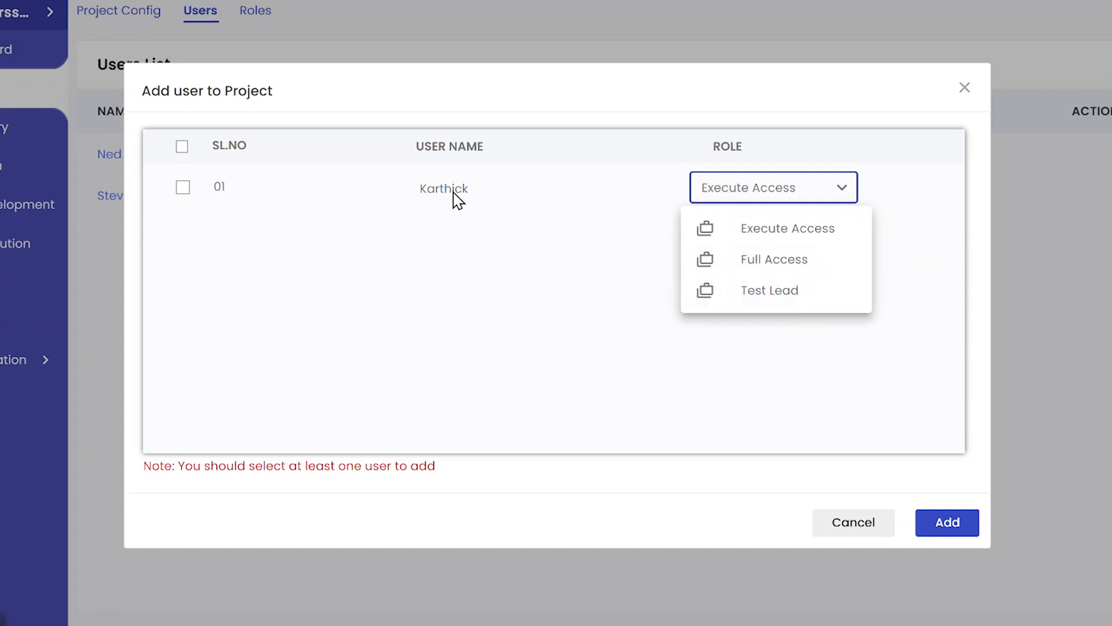
{"action": "left_click", "coordinate": [771, 309]}
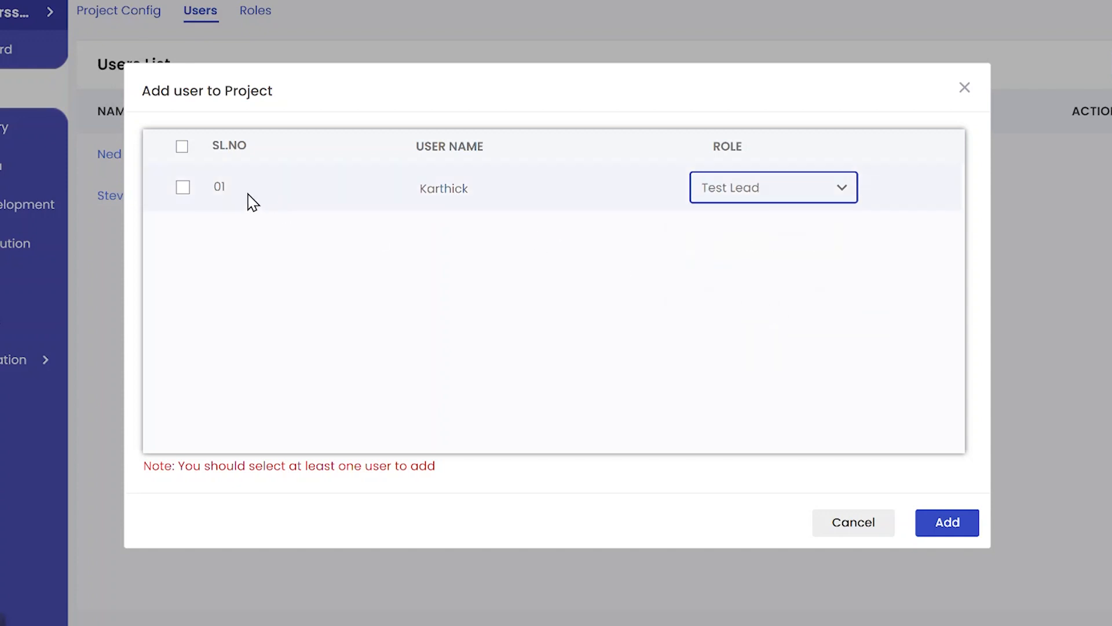
{"action": "left_click", "coordinate": [184, 188]}
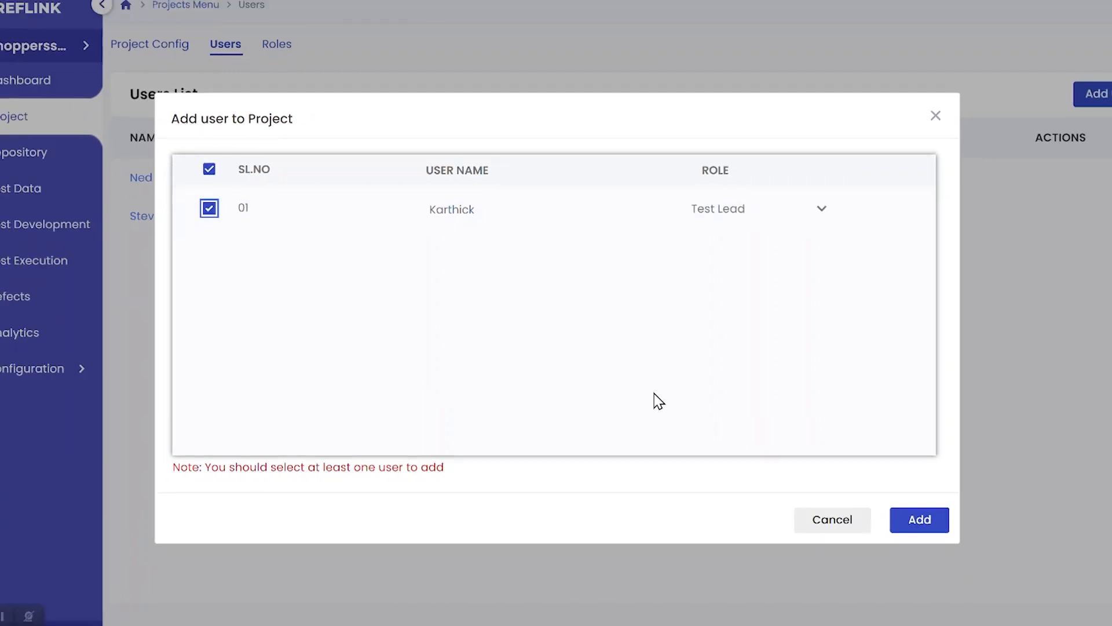
{"action": "left_click", "coordinate": [899, 517]}
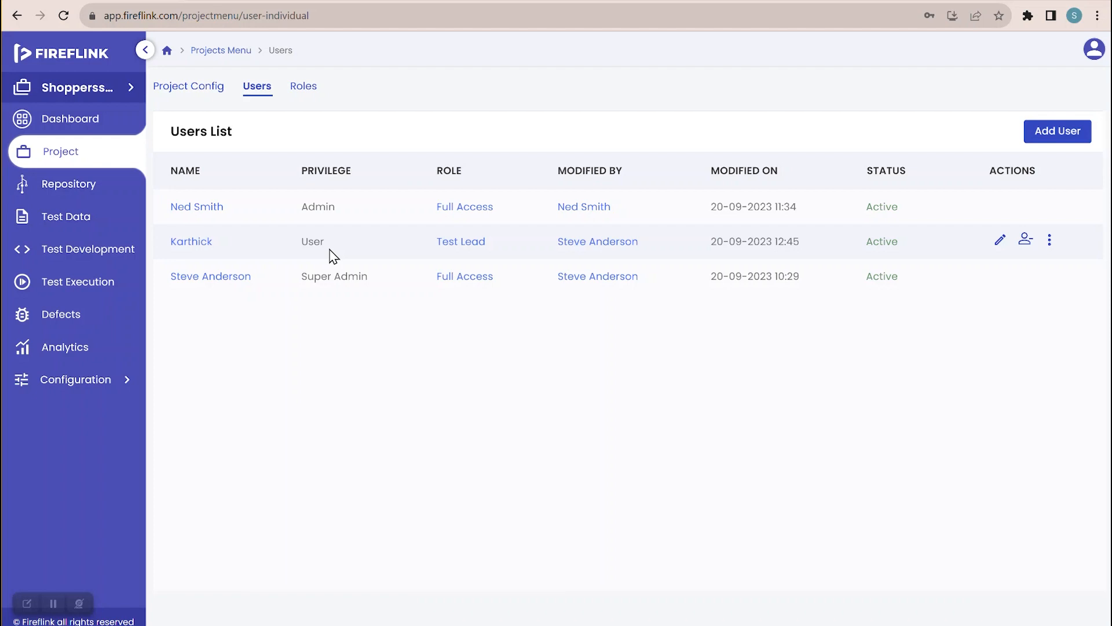
- Show Shoppersstack's Roles List with Execute Access, Full Access and Test Lead
{"action": "left_click", "coordinate": [300, 90]}
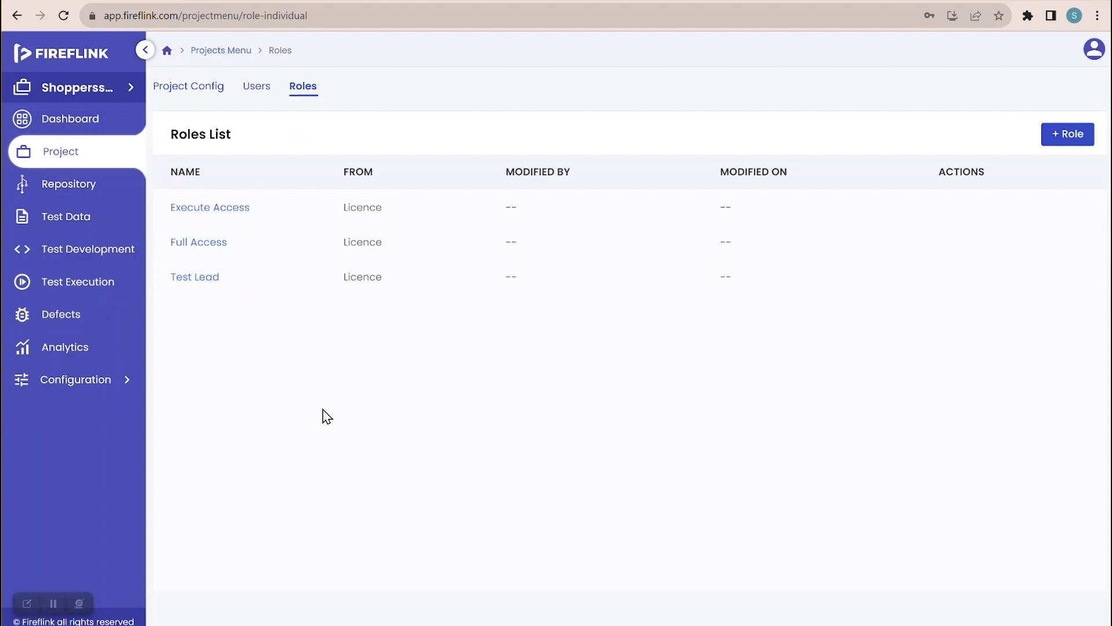
- Start a new custom role named 'Test Engineer'
{"action": "left_click", "coordinate": [1065, 138]}
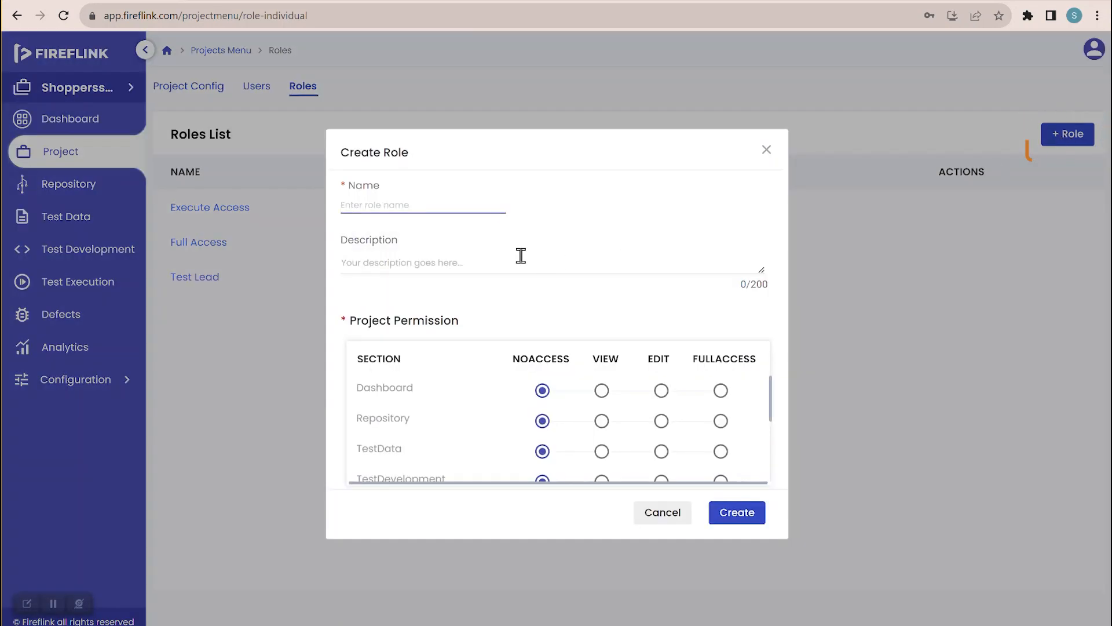
{"action": "left_click", "coordinate": [417, 200]}
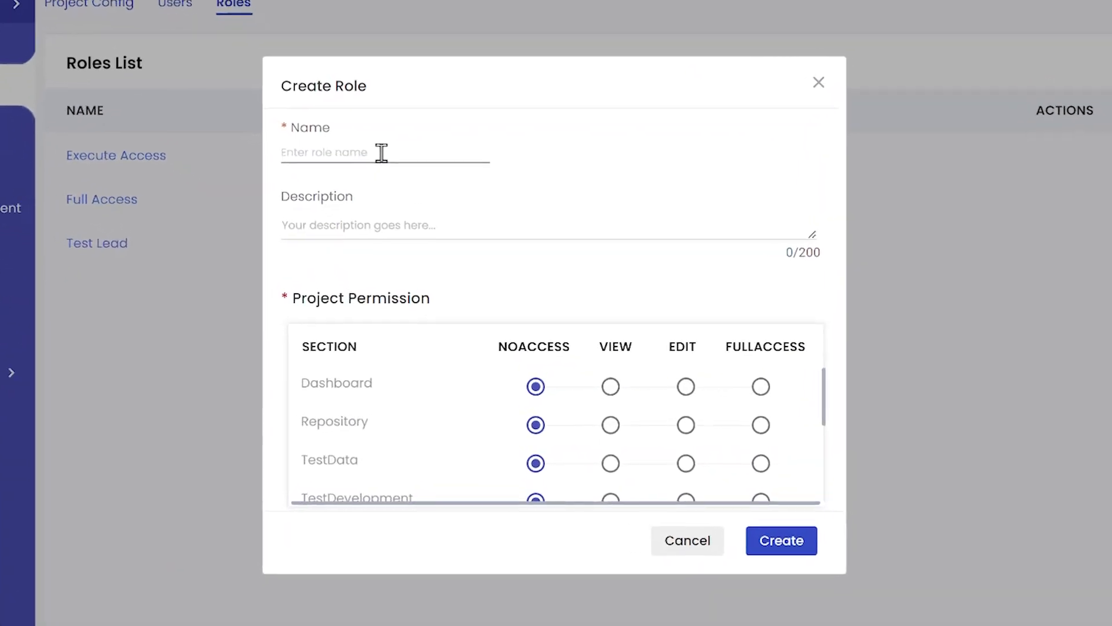
{"action": "type", "text": "Test Enf"}
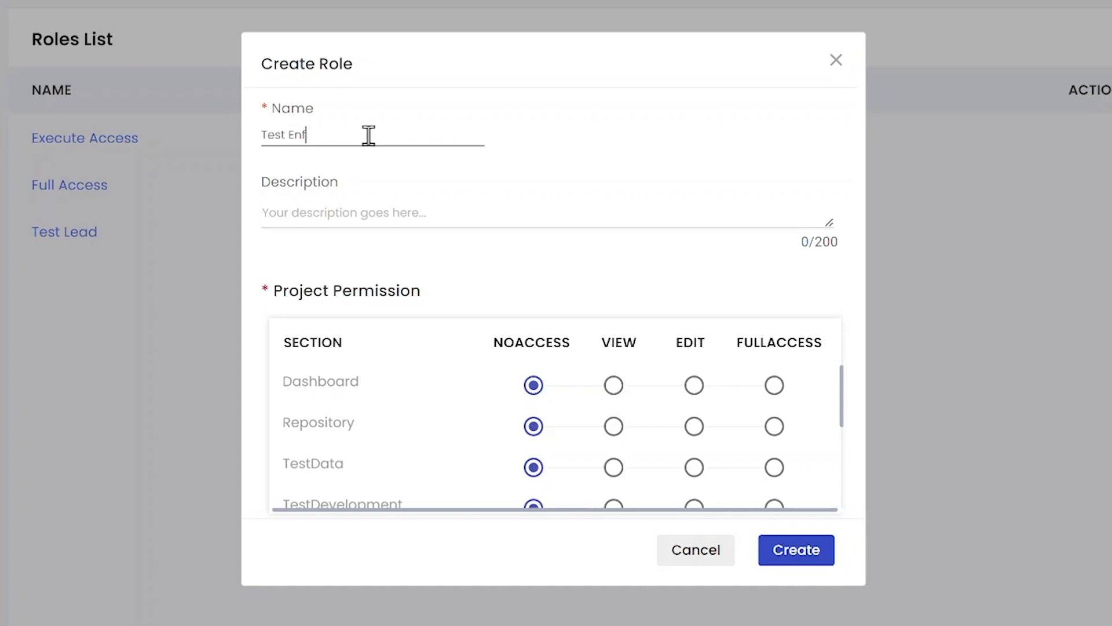
{"action": "key", "text": "BackSpace"}
{"action": "type", "text": "gineer"}
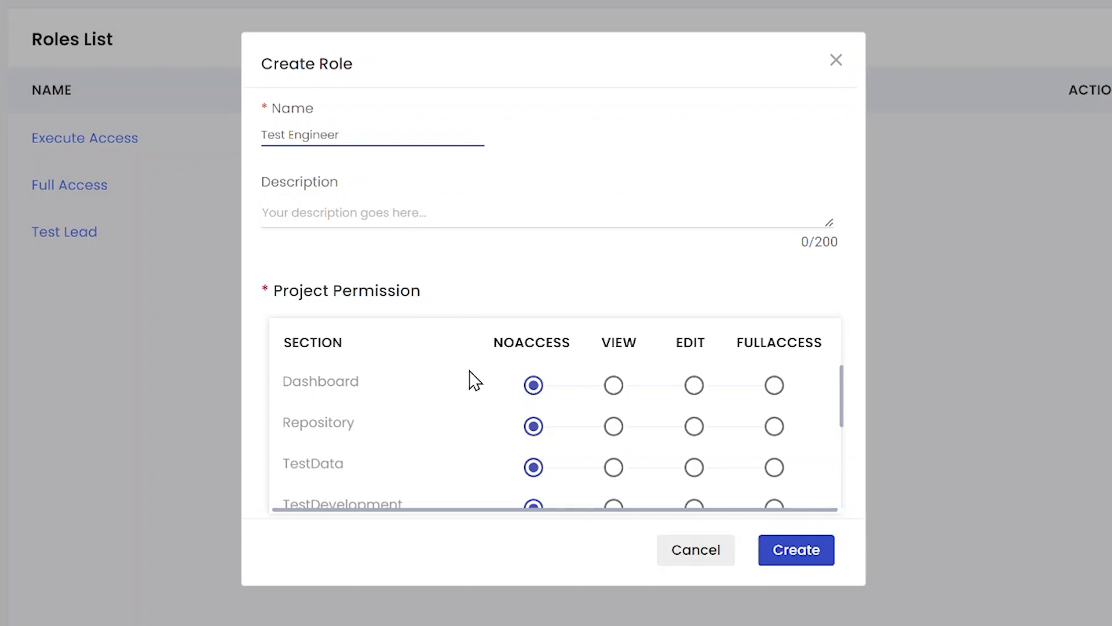
{"action": "scroll", "coordinate": [462, 398], "scroll_direction": "down", "scroll_amount": 1}
{"action": "scroll", "coordinate": [467, 399], "scroll_direction": "up", "scroll_amount": 1}
- Set view on Dashboard/Analytics, edit on Repository/TestData/Defects, full on TestDevelopment/TestExecution
{"action": "left_click", "coordinate": [612, 390]}
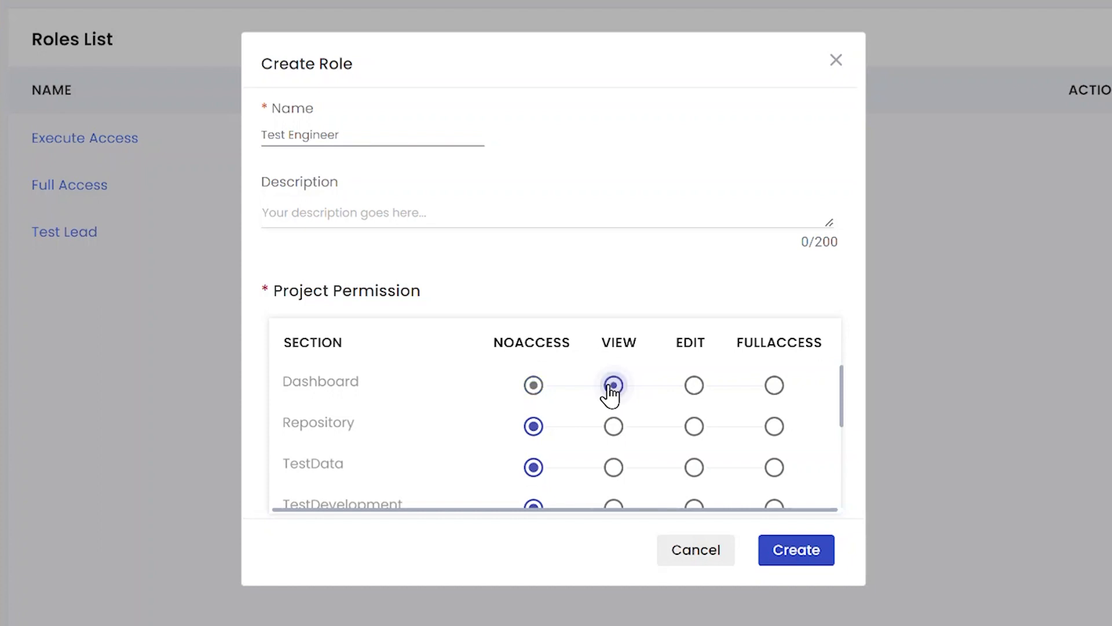
{"action": "left_click", "coordinate": [708, 429]}
{"action": "scroll", "coordinate": [708, 432], "scroll_direction": "down", "scroll_amount": 1}
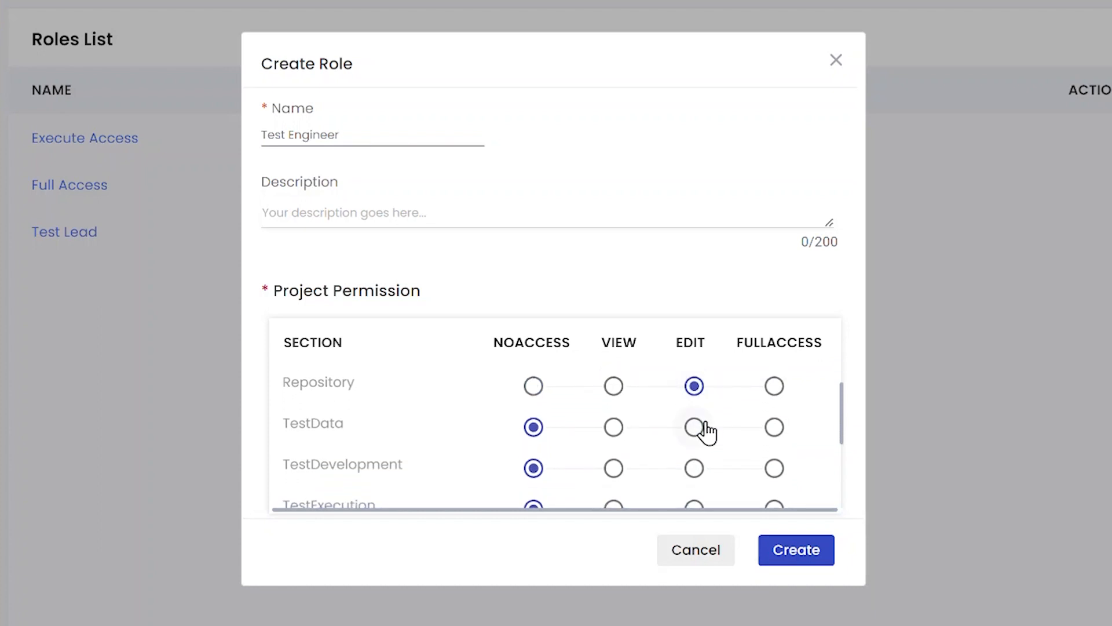
{"action": "left_click", "coordinate": [708, 431]}
{"action": "scroll", "coordinate": [704, 429], "scroll_direction": "down", "scroll_amount": 1}
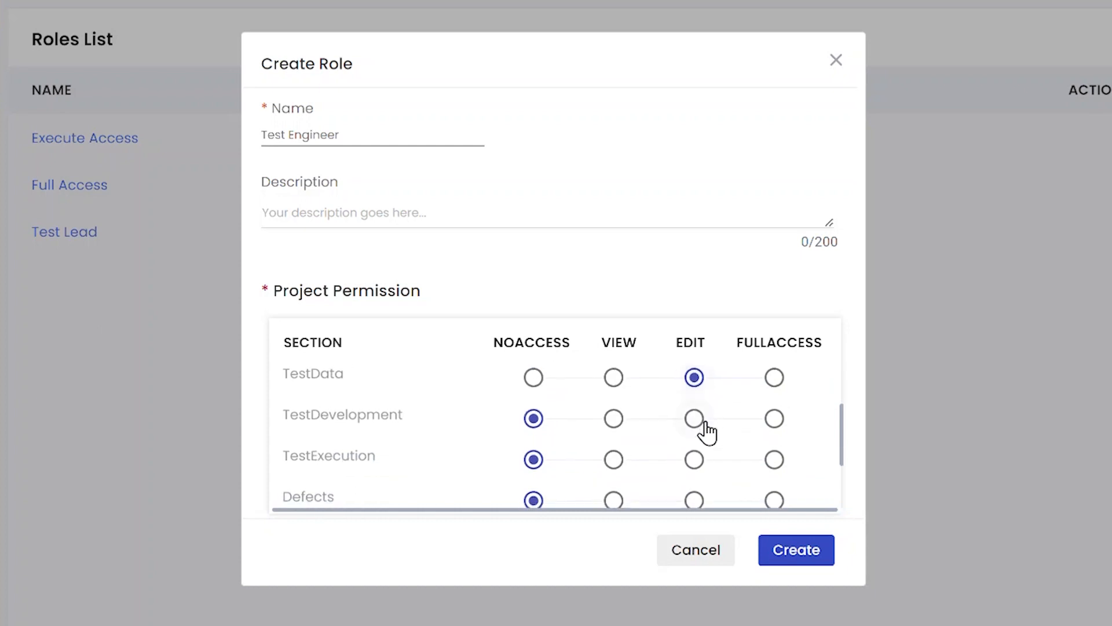
{"action": "left_click", "coordinate": [773, 422]}
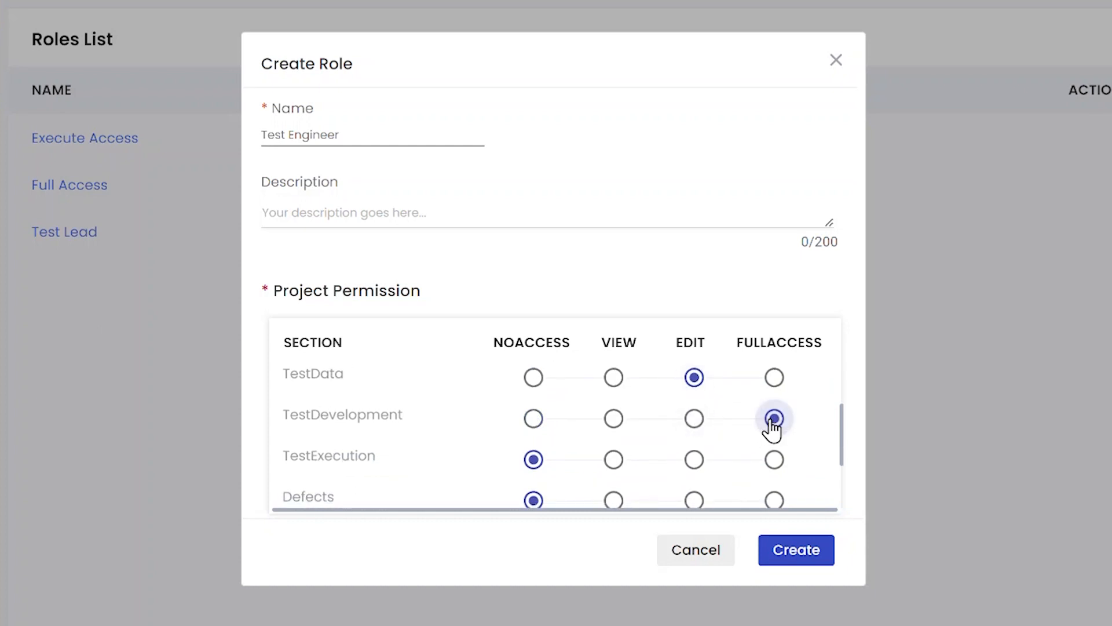
{"action": "left_click", "coordinate": [776, 464]}
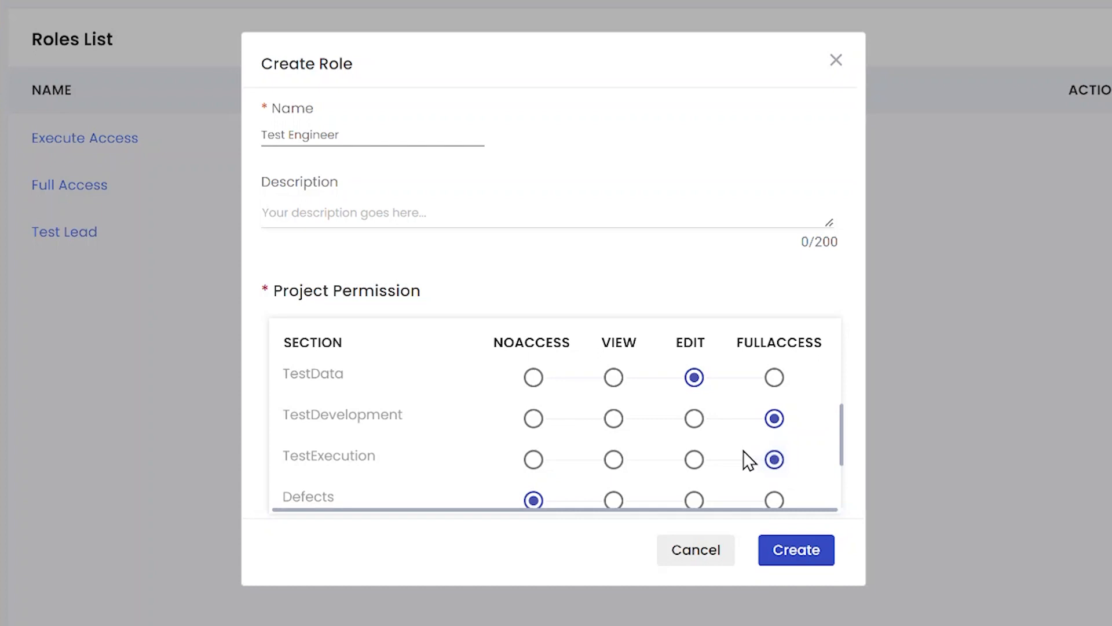
{"action": "scroll", "coordinate": [743, 450], "scroll_direction": "down", "scroll_amount": 1}
{"action": "scroll", "coordinate": [743, 450], "scroll_direction": "down", "scroll_amount": 1}
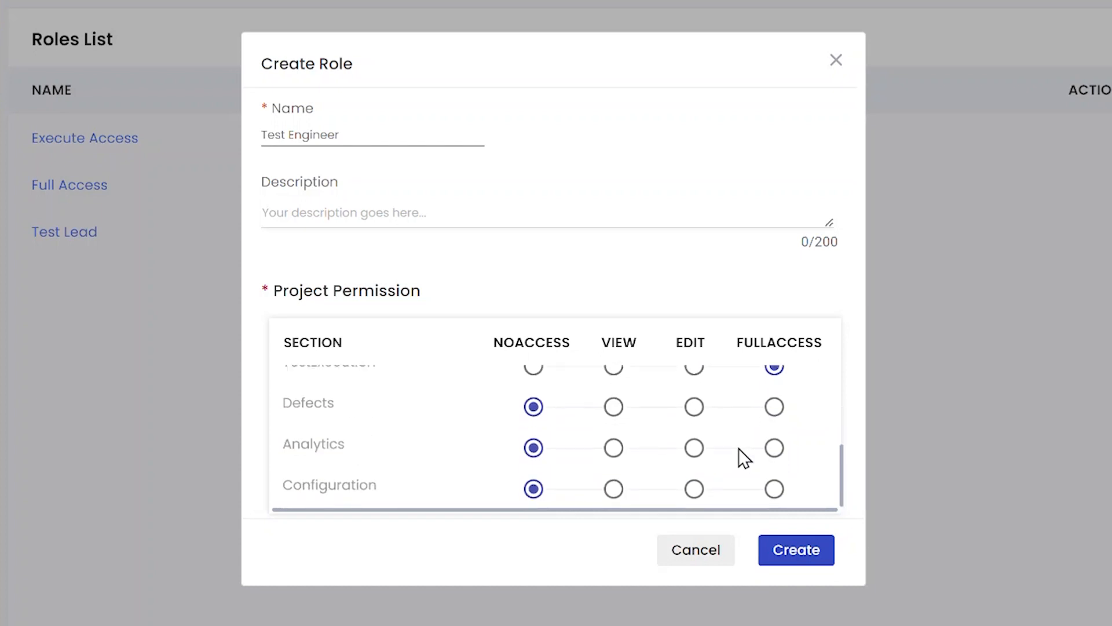
{"action": "left_click", "coordinate": [695, 408]}
{"action": "left_click", "coordinate": [615, 451]}
{"action": "scroll", "coordinate": [642, 444], "scroll_direction": "down", "scroll_amount": 1}
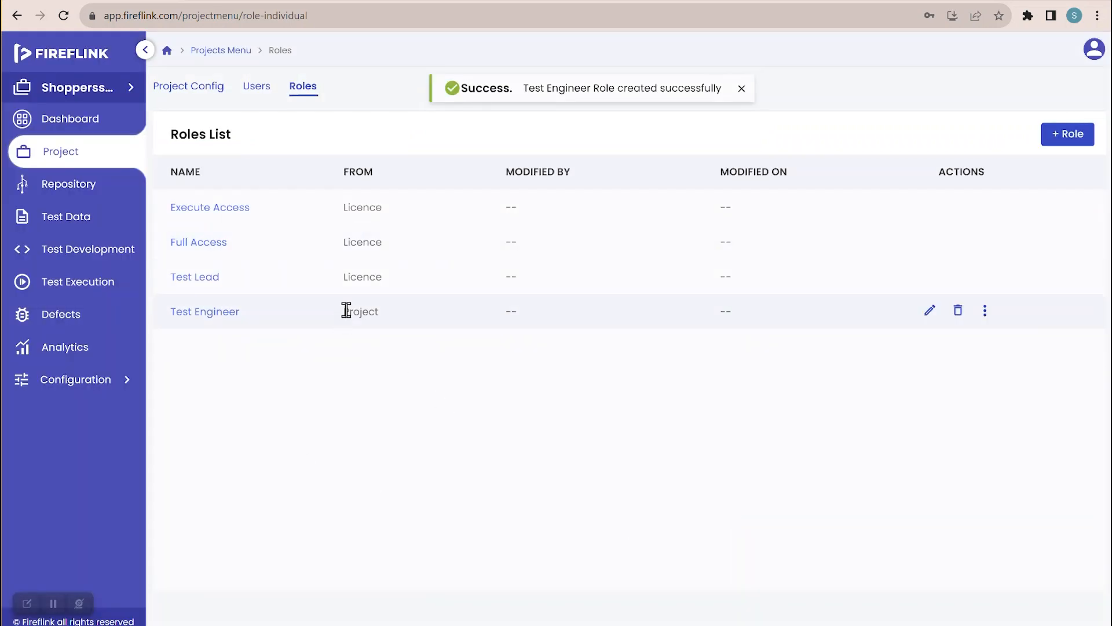
{"action": "left_click_drag", "start_coordinate": [346, 311], "coordinate": [382, 312]}
{"action": "left_click", "coordinate": [376, 307]}
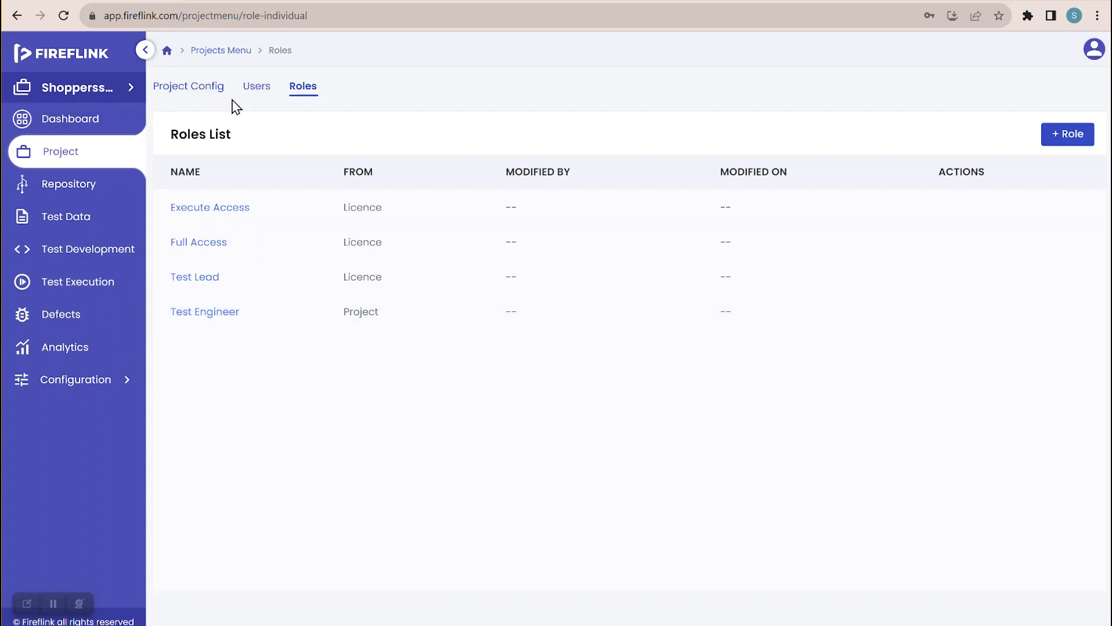
- Switch to All Projects, check its Roles tab, then return to the Projects List
{"action": "left_click", "coordinate": [92, 92]}
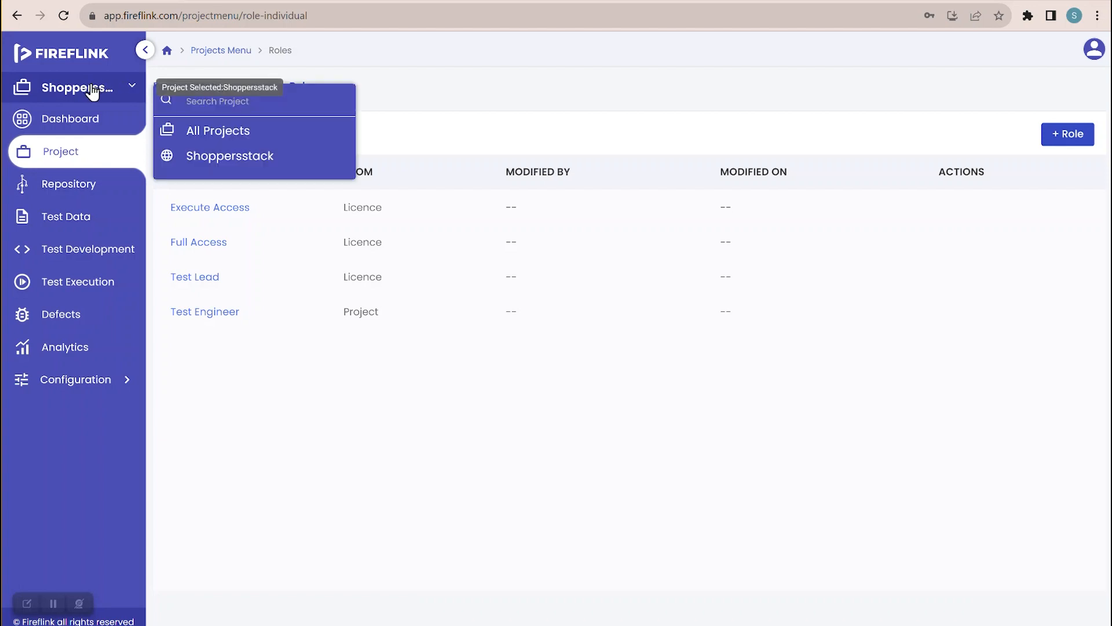
{"action": "left_click", "coordinate": [204, 138]}
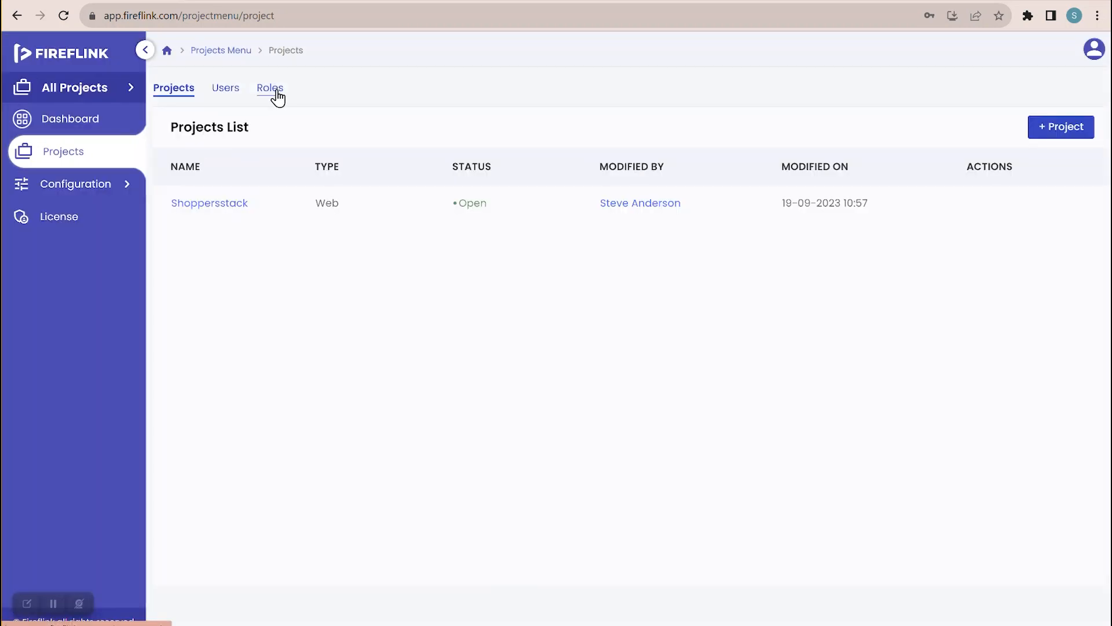
{"action": "left_click", "coordinate": [277, 96]}
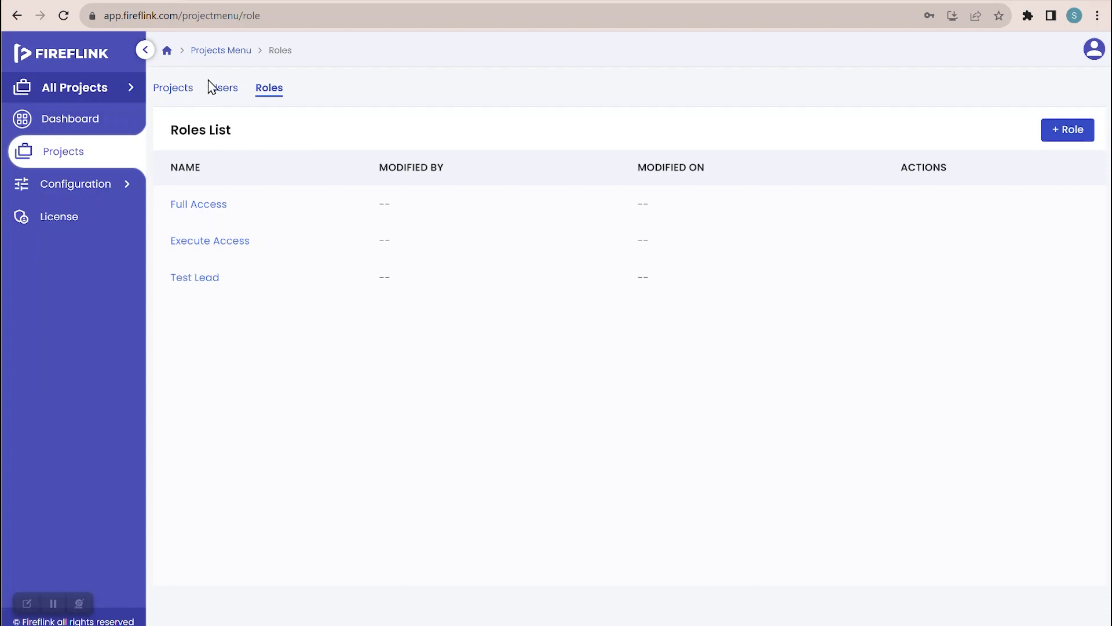
{"action": "left_click", "coordinate": [169, 91]}
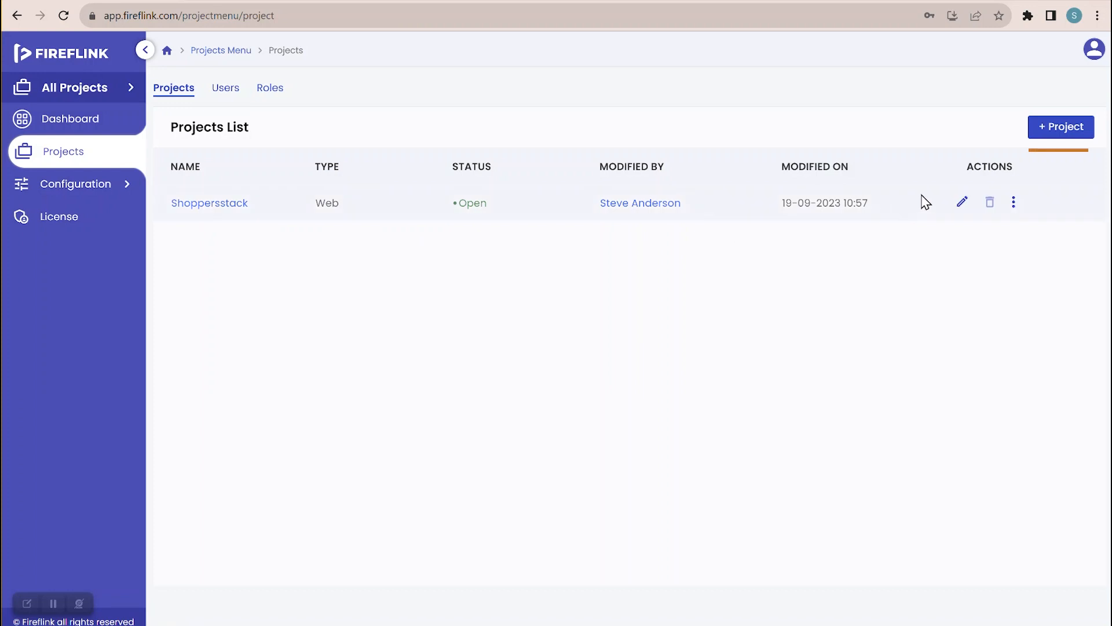
- Create a Web project named 'Amazon' and open it
{"action": "left_click", "coordinate": [1051, 136]}
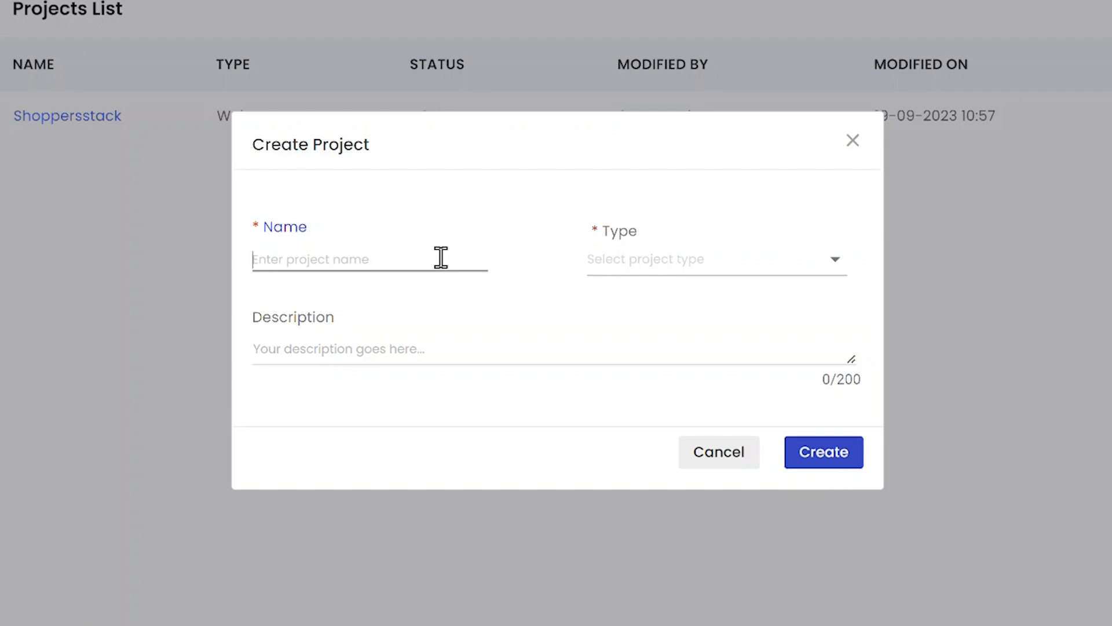
{"action": "type", "text": "Amazon"}
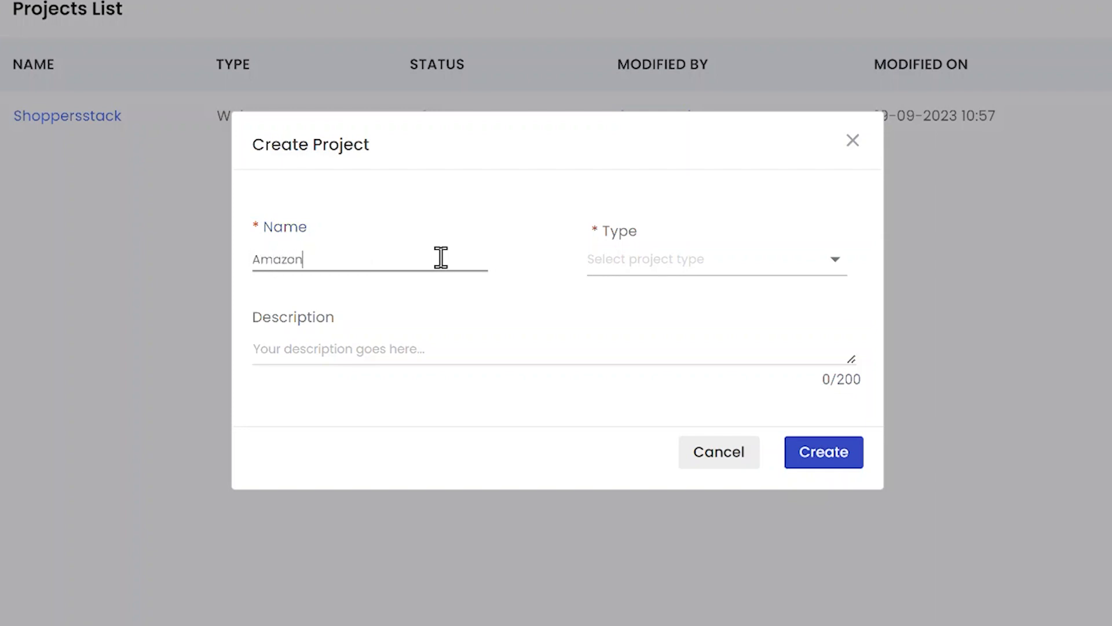
{"action": "left_click", "coordinate": [619, 273]}
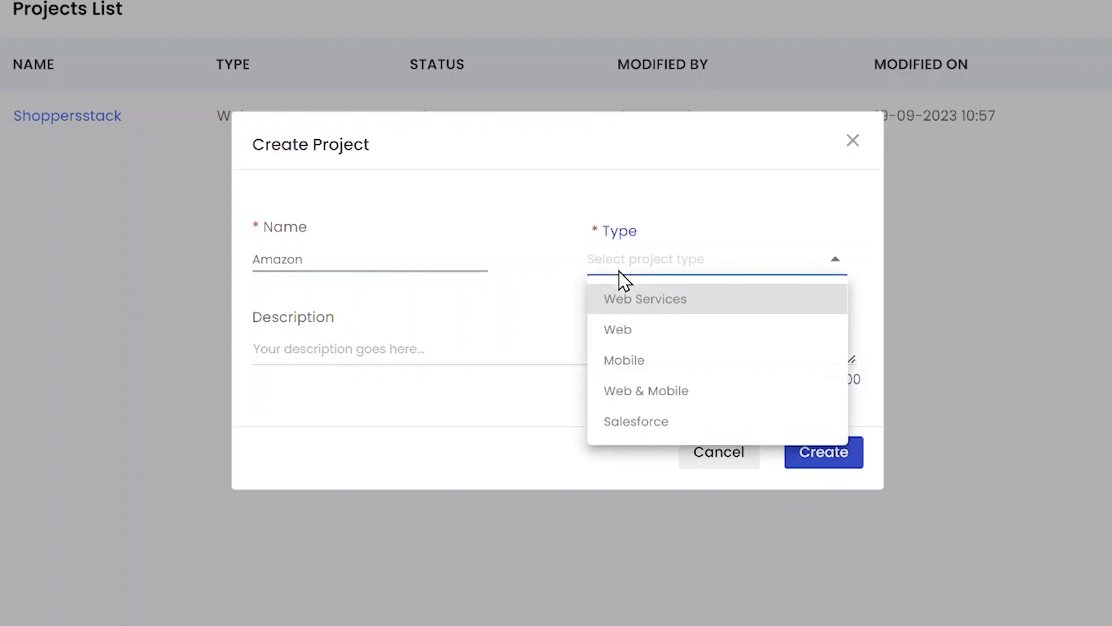
{"action": "left_click", "coordinate": [629, 330]}
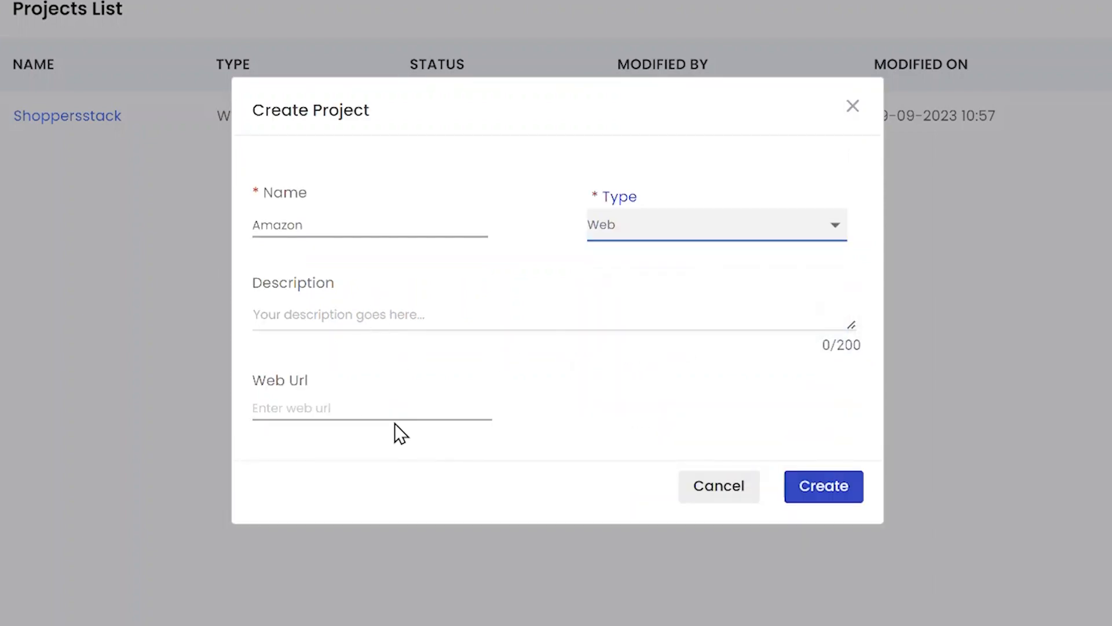
{"action": "left_click", "coordinate": [824, 487]}
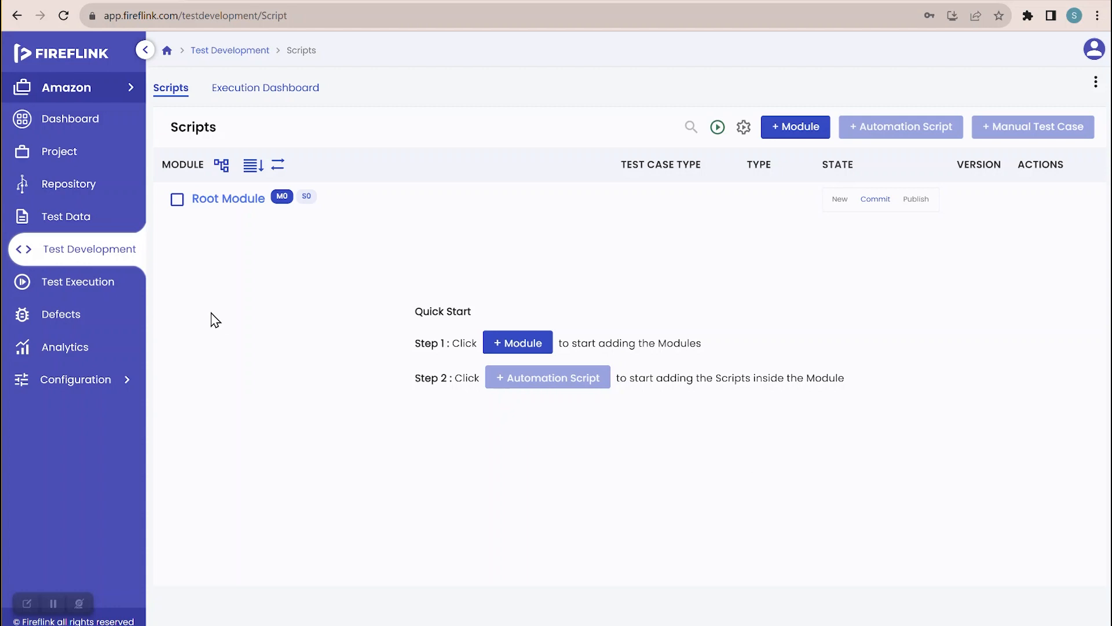
- Show the Amazon project's Roles list: Execute Access, Full Access and Test Lead
{"action": "left_click", "coordinate": [86, 160]}
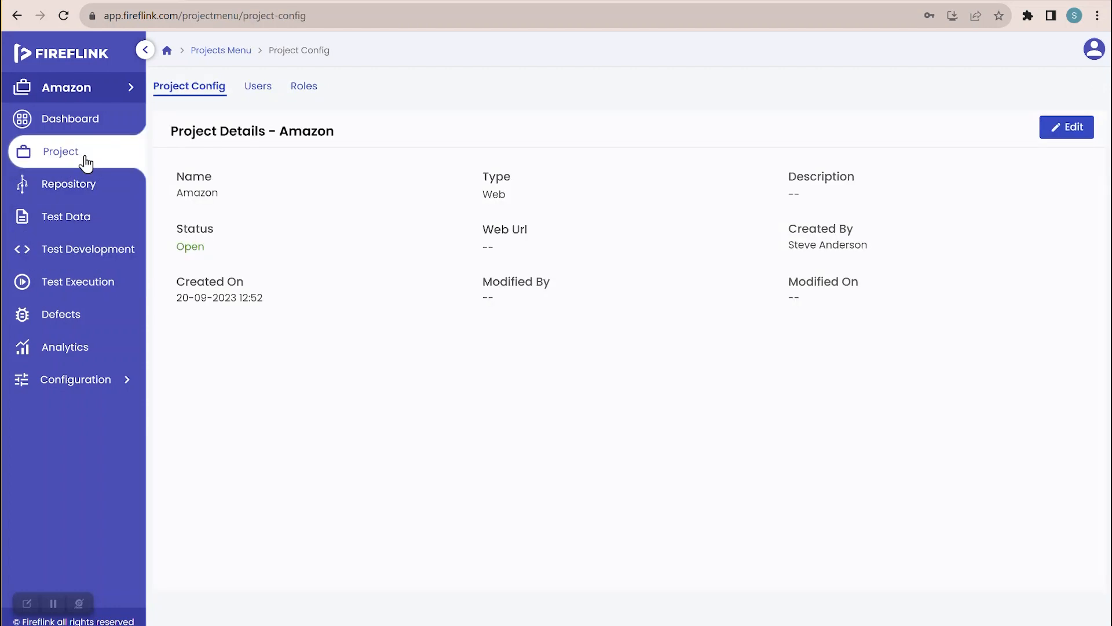
{"action": "left_click", "coordinate": [304, 87]}
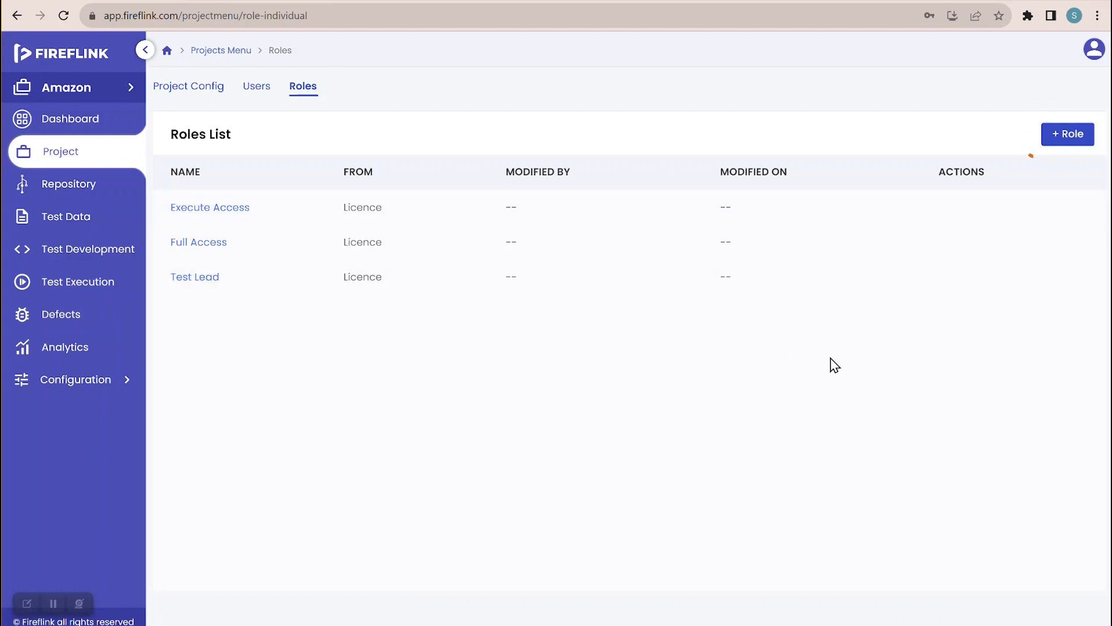
- Go to the Amazon project's Users page and start adding a user to the project
{"action": "left_click", "coordinate": [259, 88]}
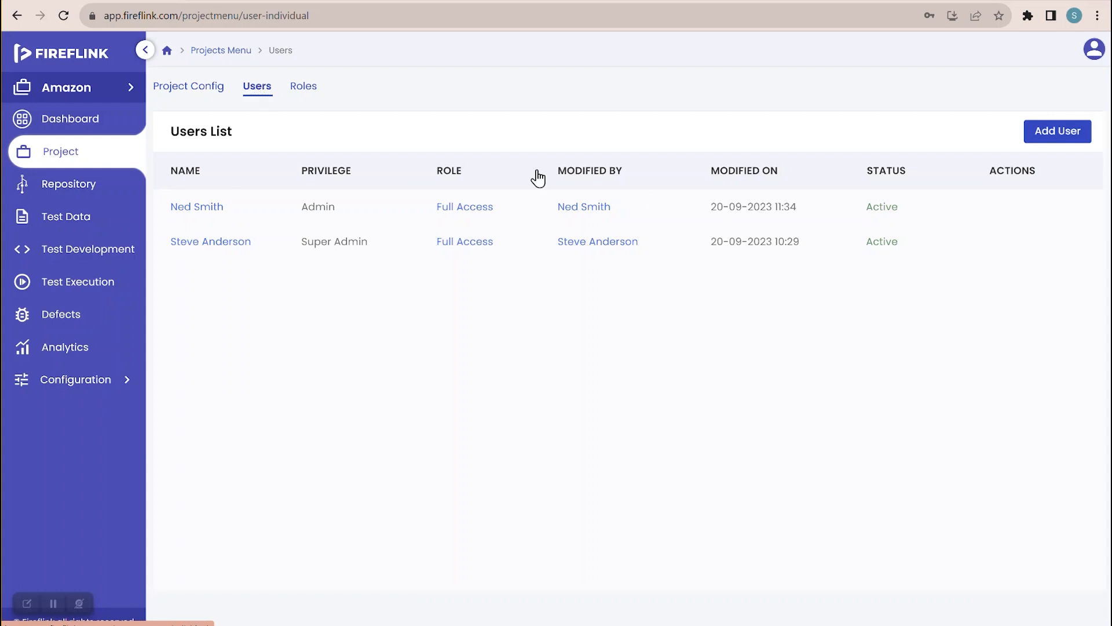
{"action": "left_click", "coordinate": [1040, 133]}
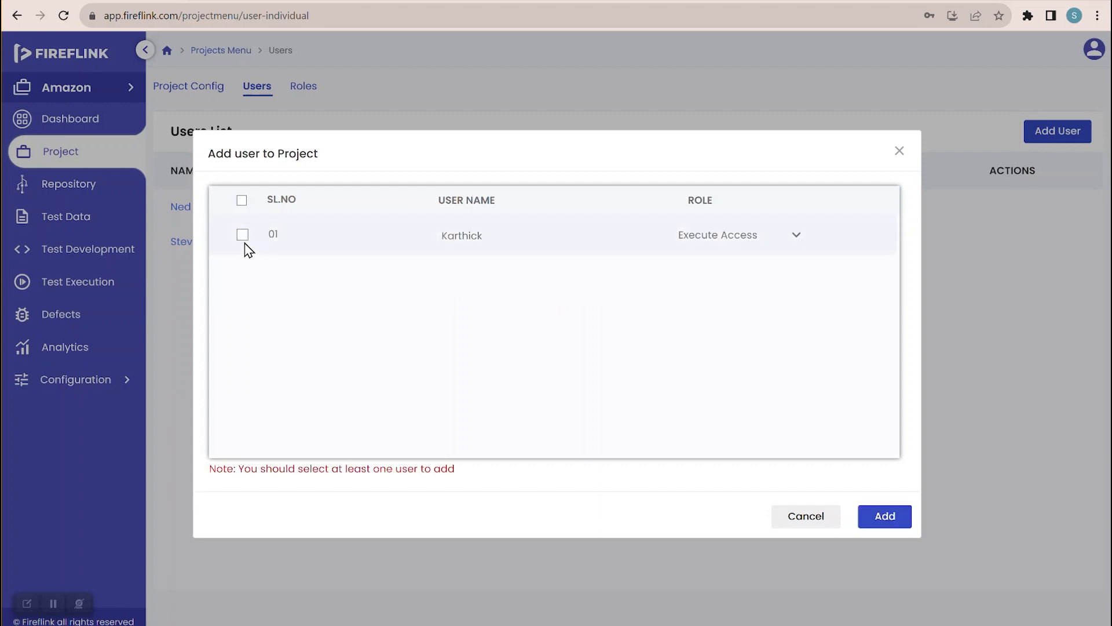
- Add the listed user to the Amazon project with the Full Access role
{"action": "left_click", "coordinate": [242, 235]}
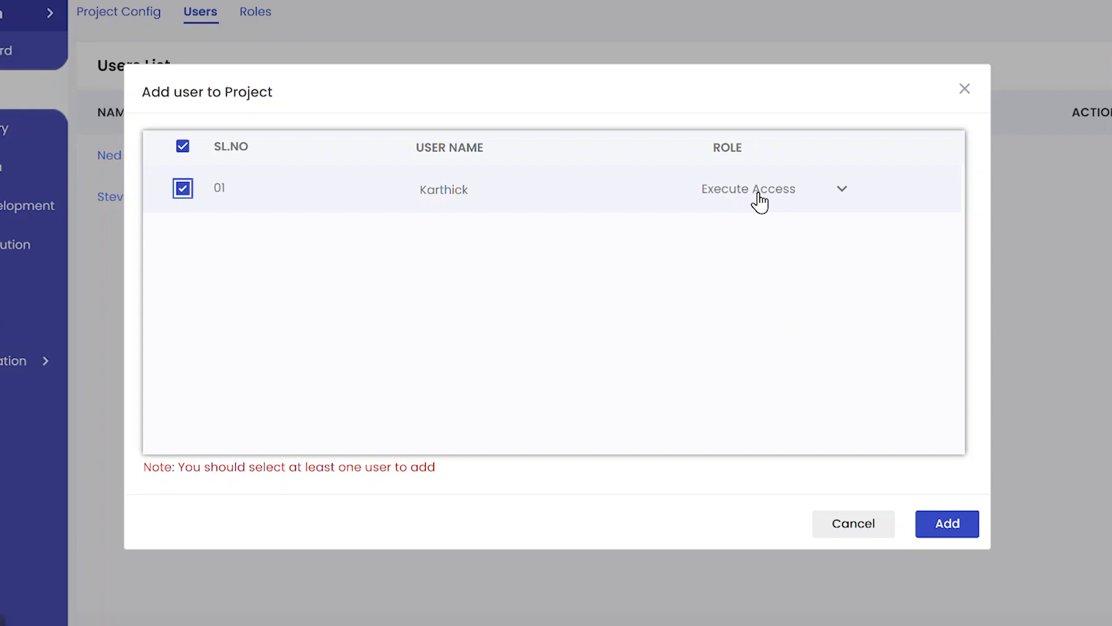
{"action": "left_click", "coordinate": [760, 201]}
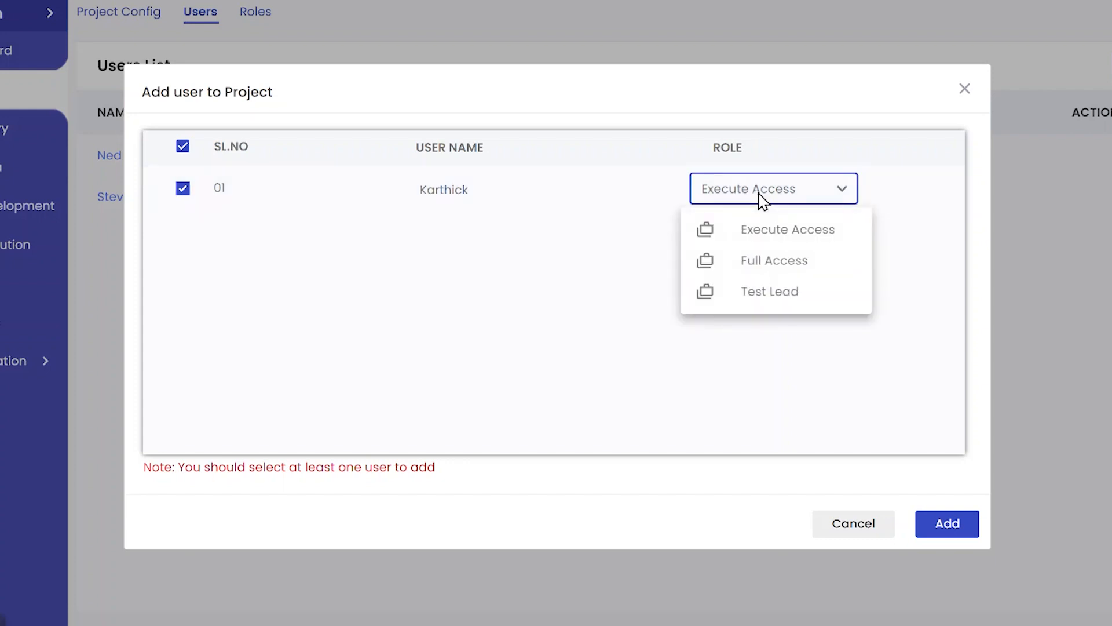
{"action": "left_click", "coordinate": [772, 260]}
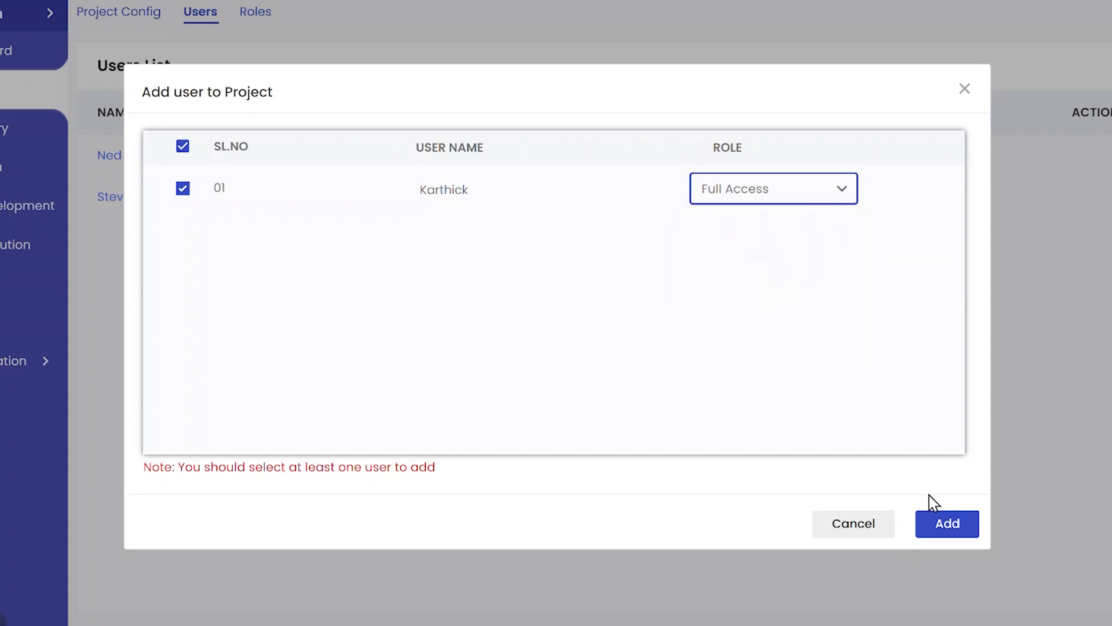
{"action": "left_click", "coordinate": [941, 524]}
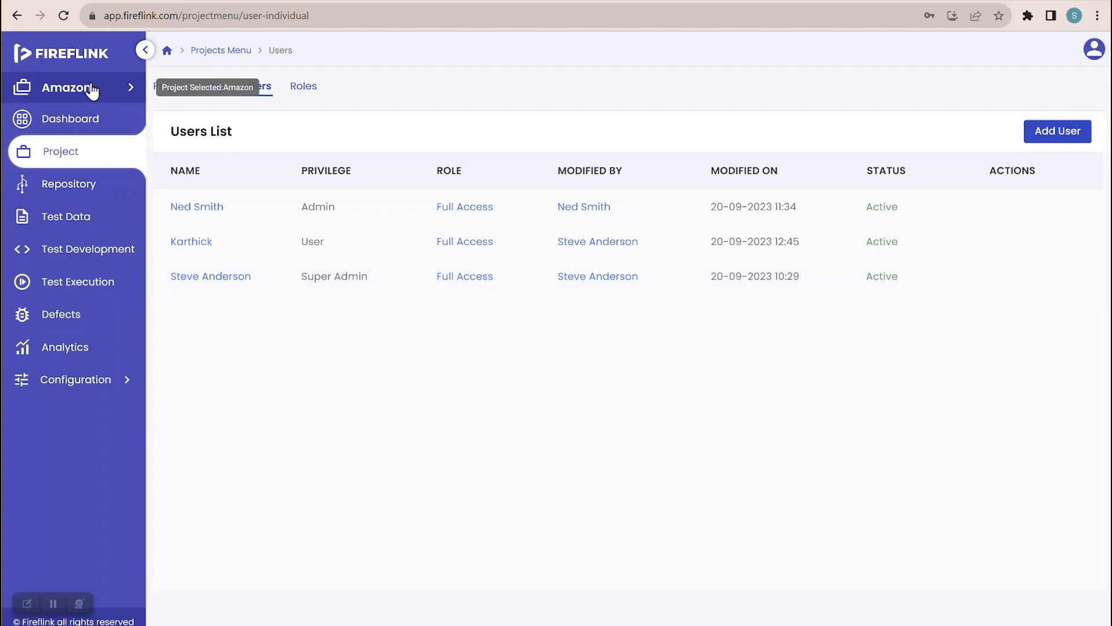
- Switch to the Shoppersstack project and view its project users
{"action": "left_click", "coordinate": [127, 90]}
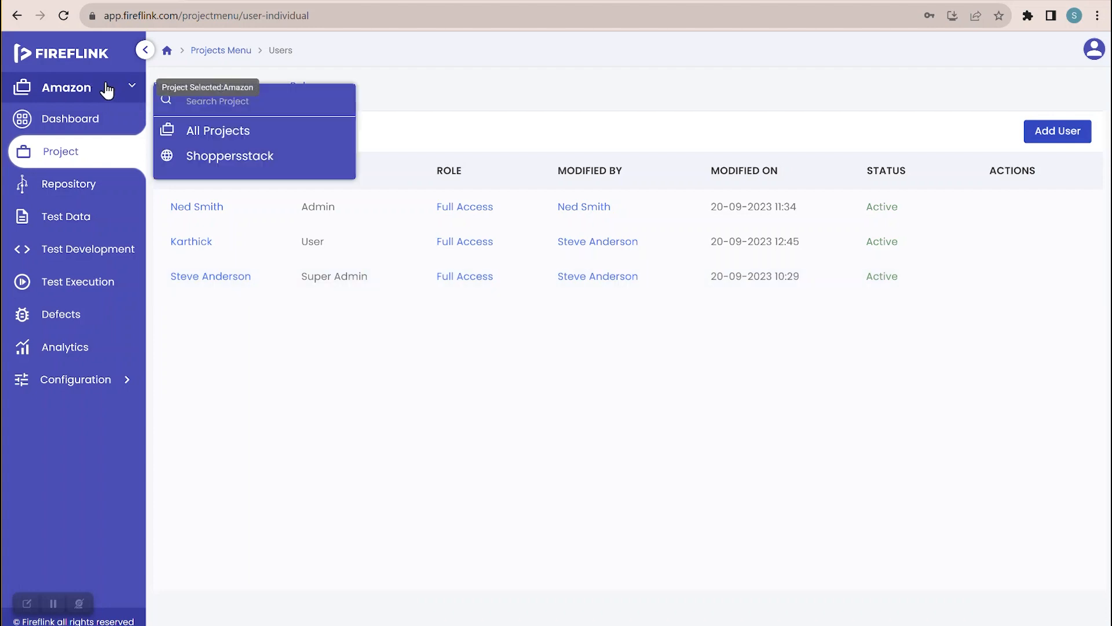
{"action": "left_click", "coordinate": [243, 161]}
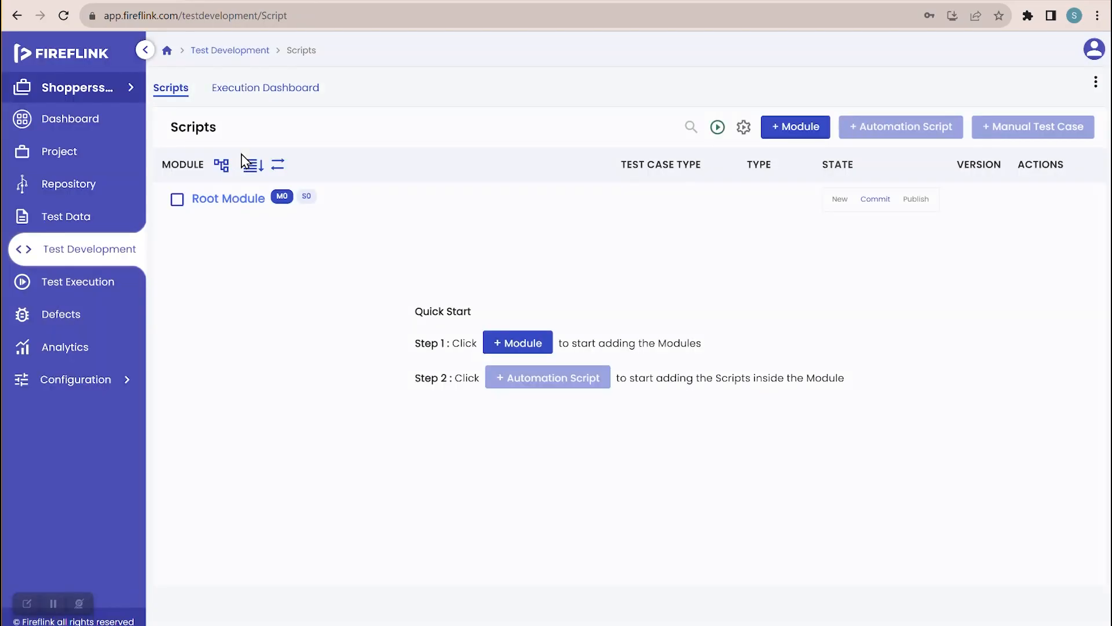
{"action": "left_click", "coordinate": [85, 161]}
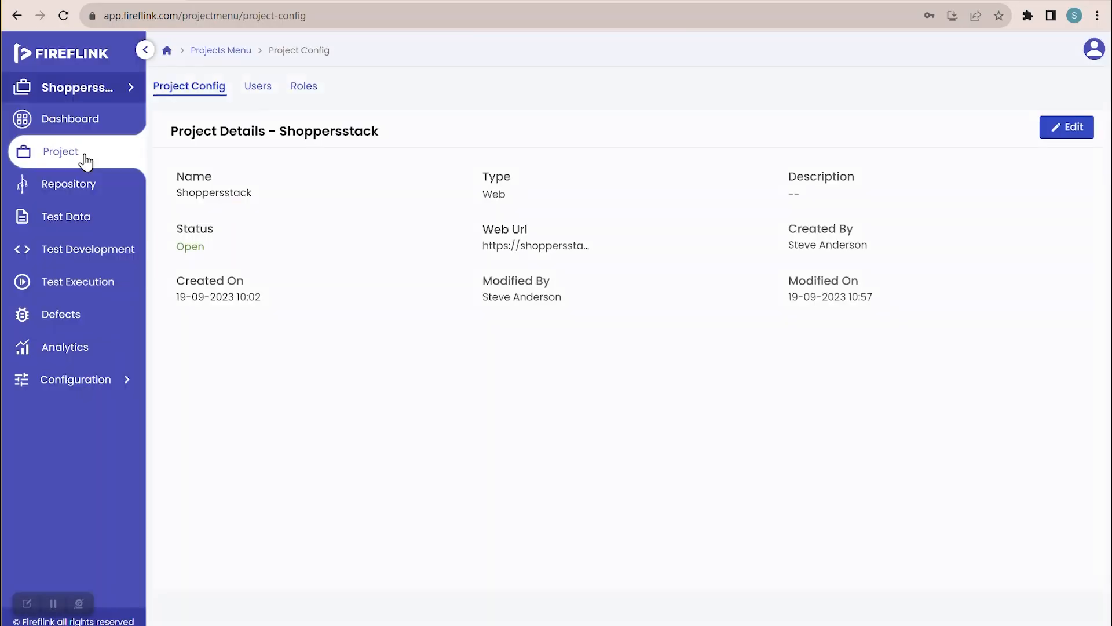
{"action": "left_click", "coordinate": [266, 94]}
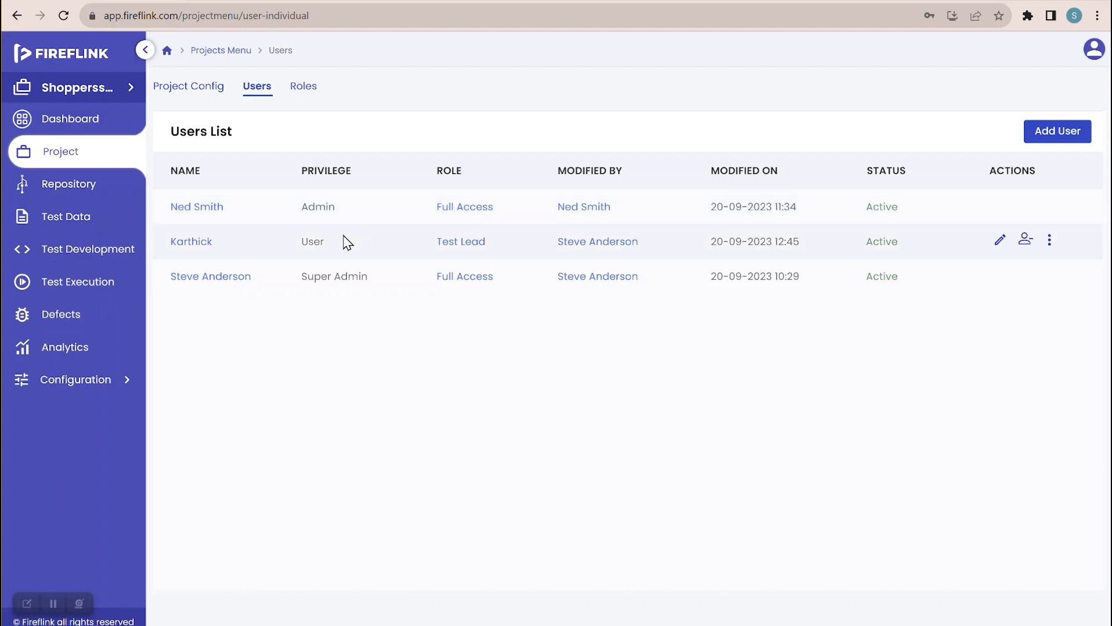
- Update the User-privilege member's Shoppersstack role from Test Lead to Full Access
{"action": "left_click", "coordinate": [1001, 242]}
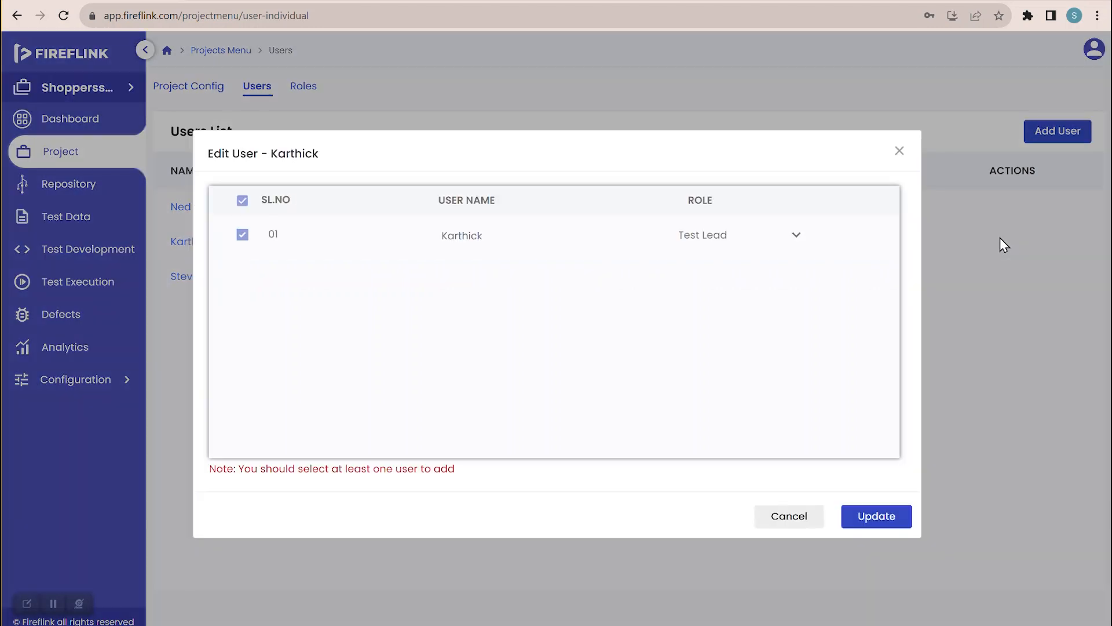
{"action": "left_click", "coordinate": [834, 196]}
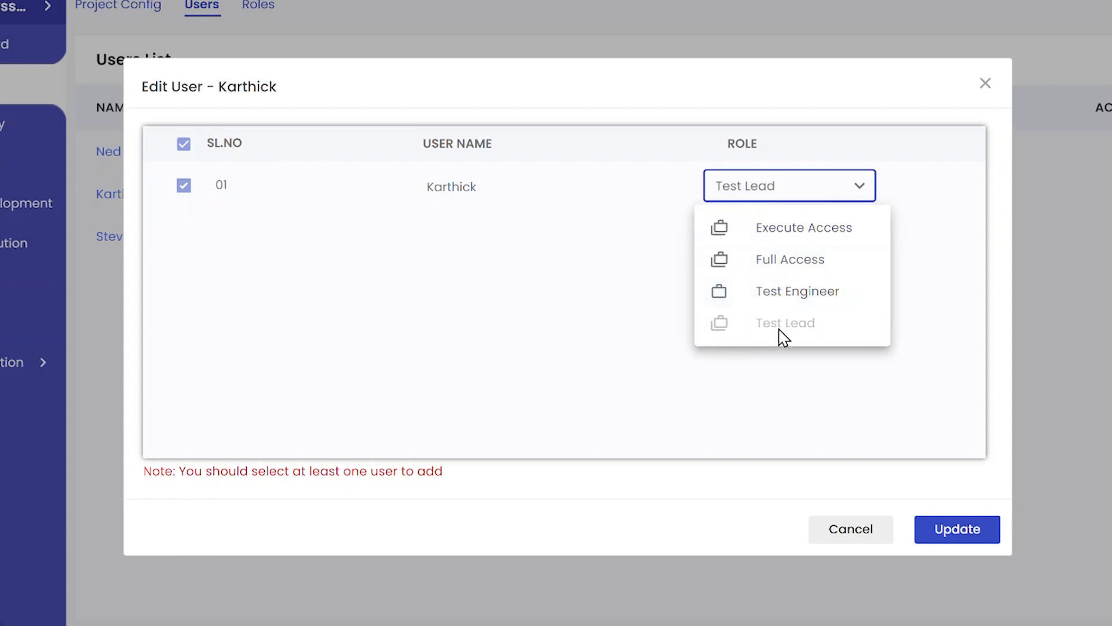
{"action": "left_click", "coordinate": [766, 267]}
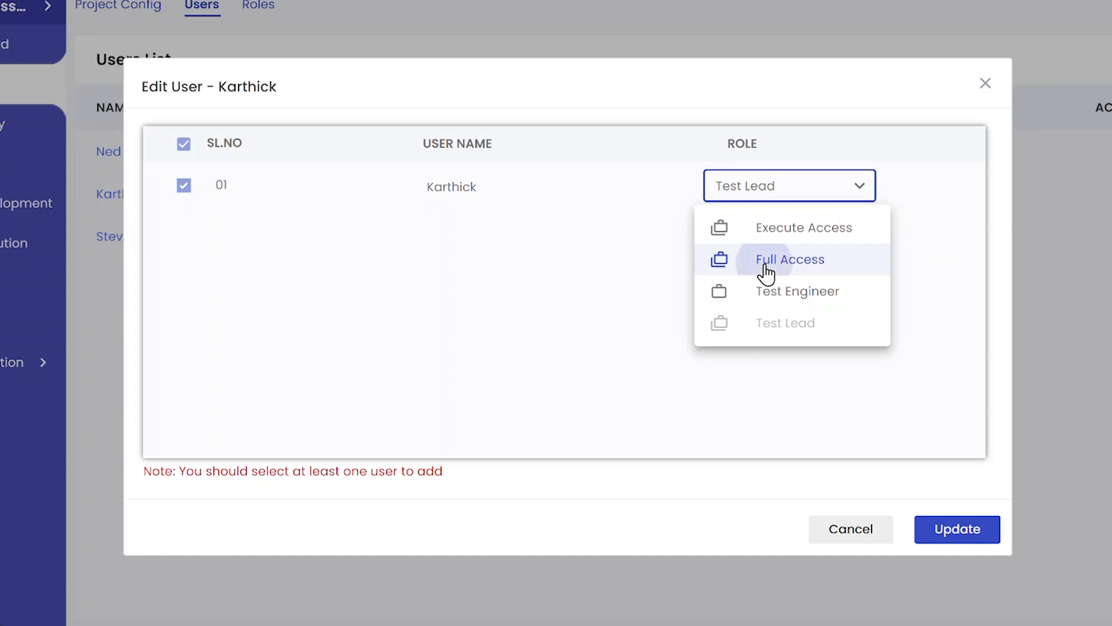
{"action": "left_click", "coordinate": [950, 528]}
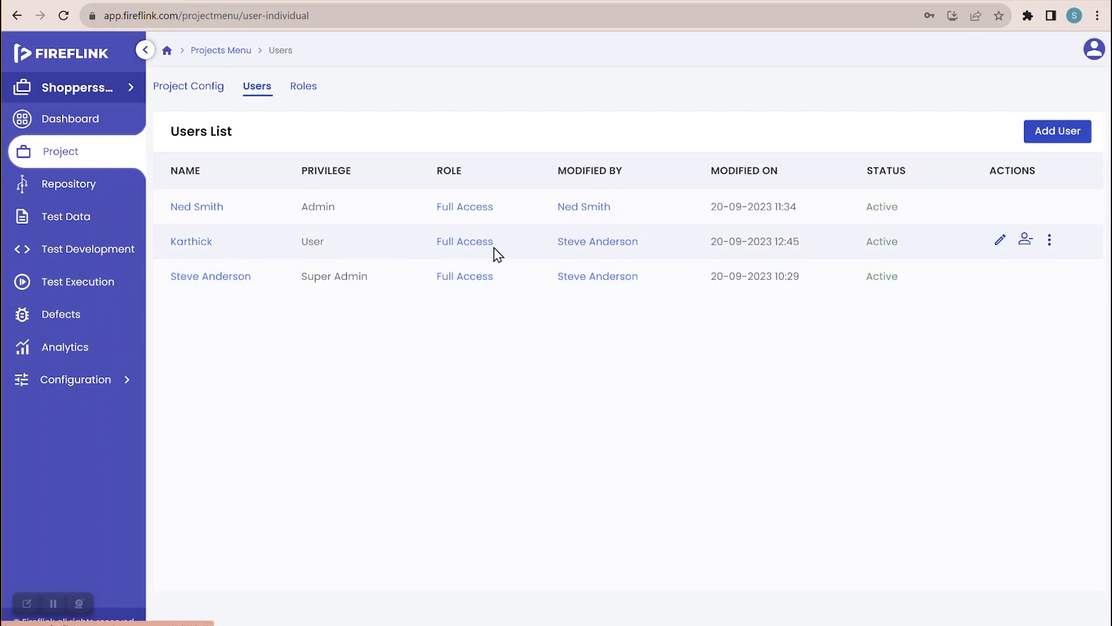
- Remove the User-privilege member from Shoppersstack, leaving only the Admin and Super Admin members
{"action": "left_click", "coordinate": [1025, 241]}
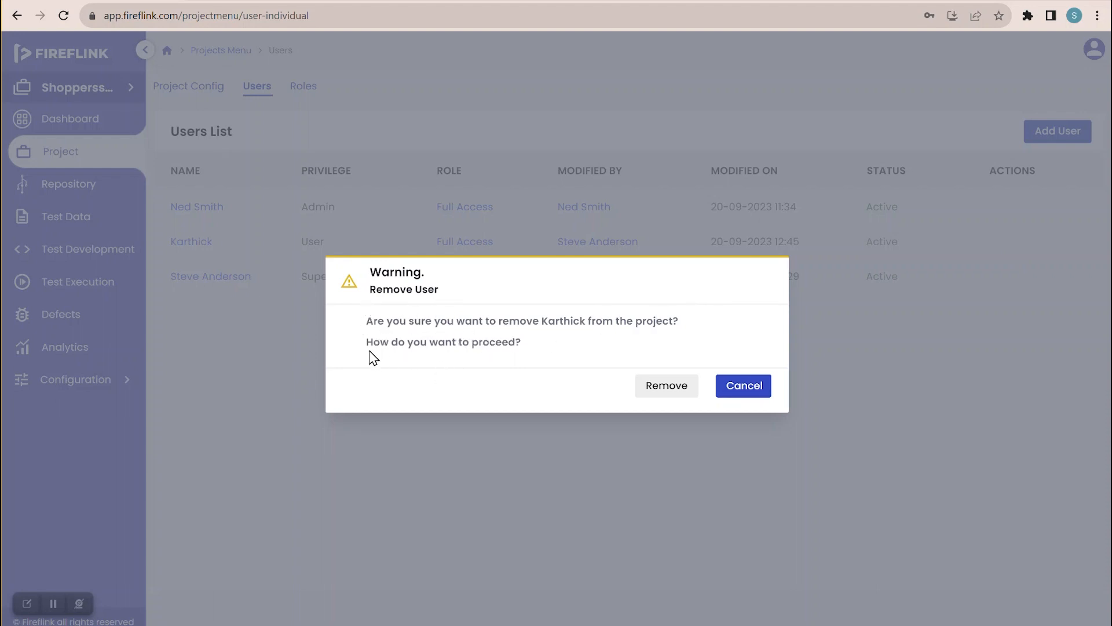
{"action": "left_click", "coordinate": [675, 397]}
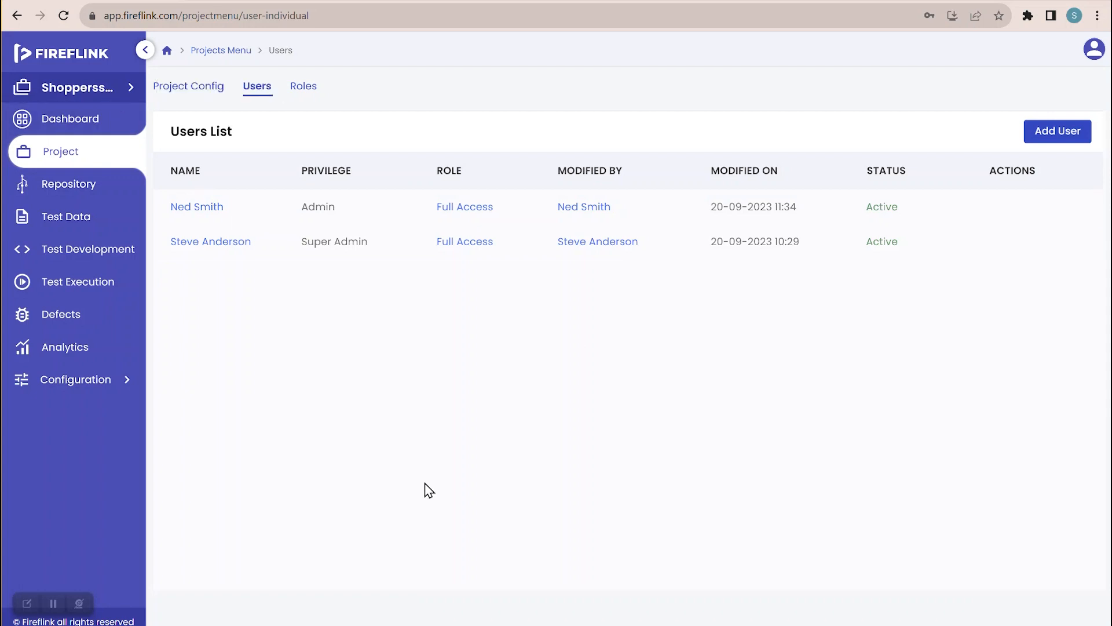
- Switch to All Projects, review workspace users, then open Amazon from the Projects List
{"action": "left_click", "coordinate": [119, 90]}
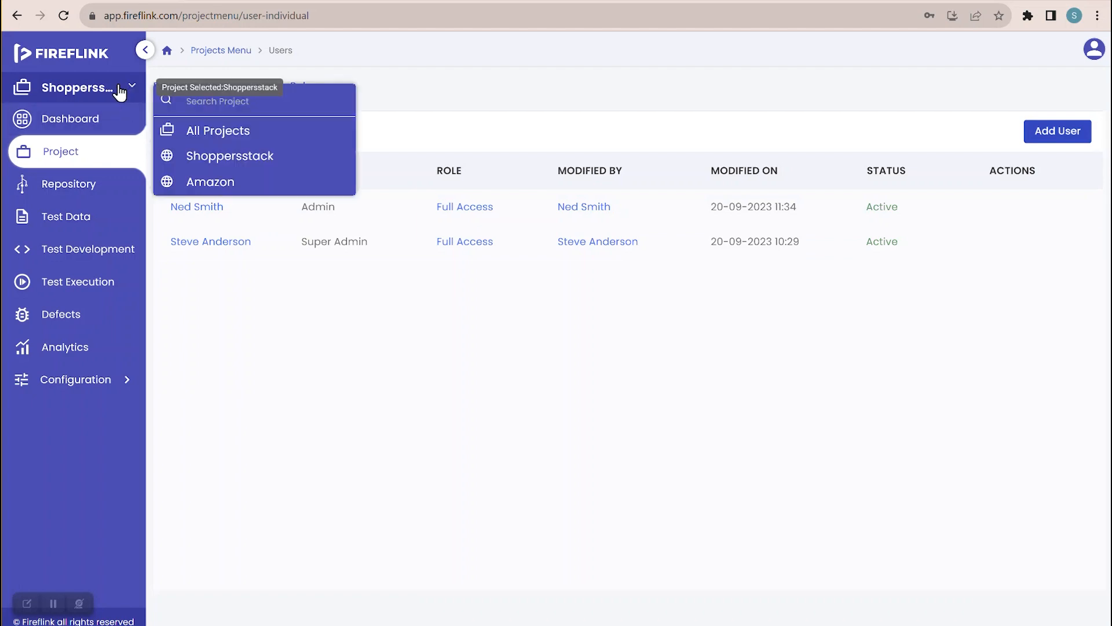
{"action": "left_click", "coordinate": [185, 132]}
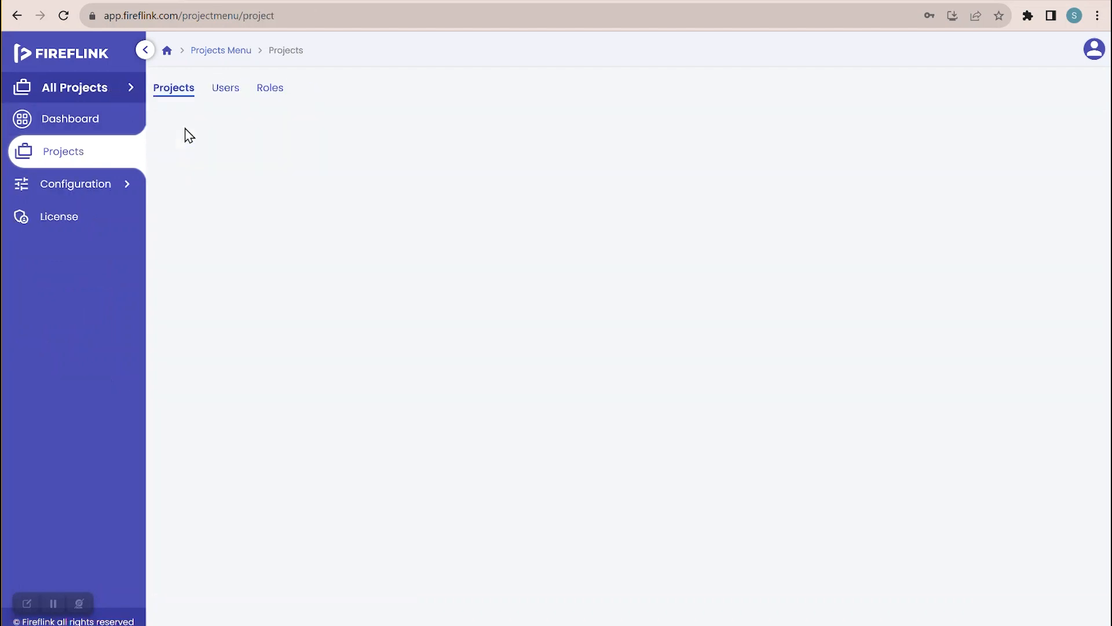
{"action": "left_click", "coordinate": [230, 94]}
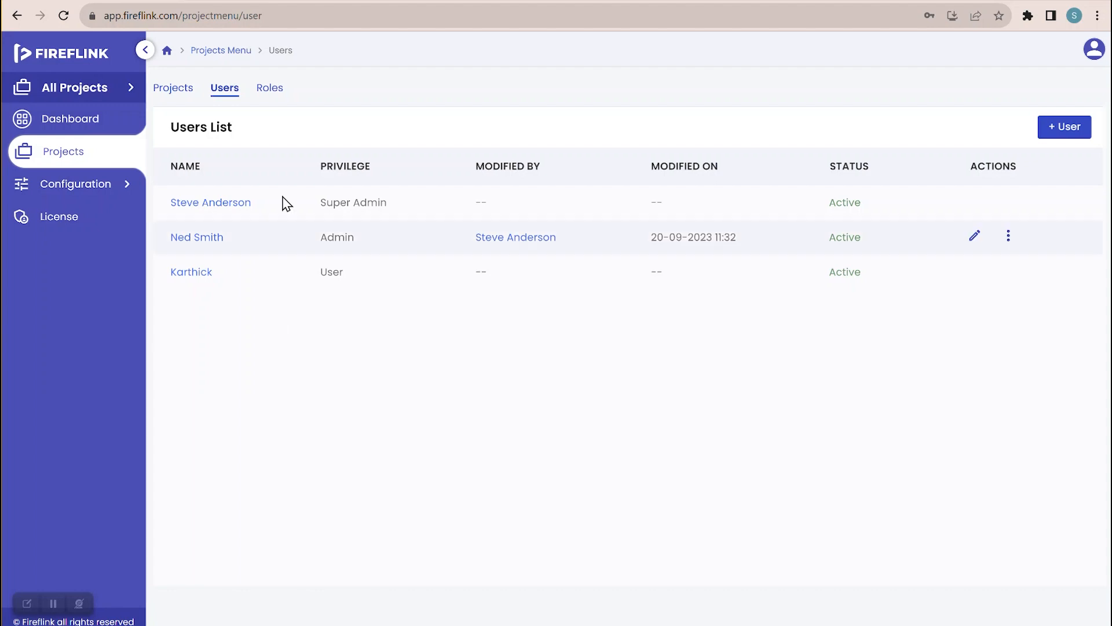
{"action": "left_click", "coordinate": [175, 91]}
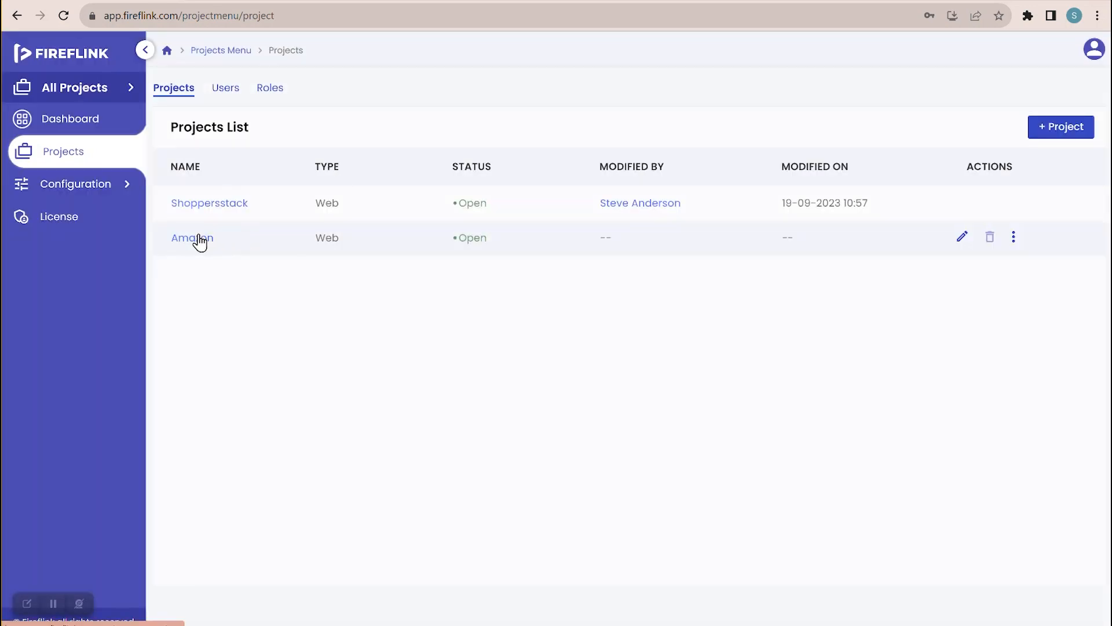
{"action": "left_click", "coordinate": [193, 238]}
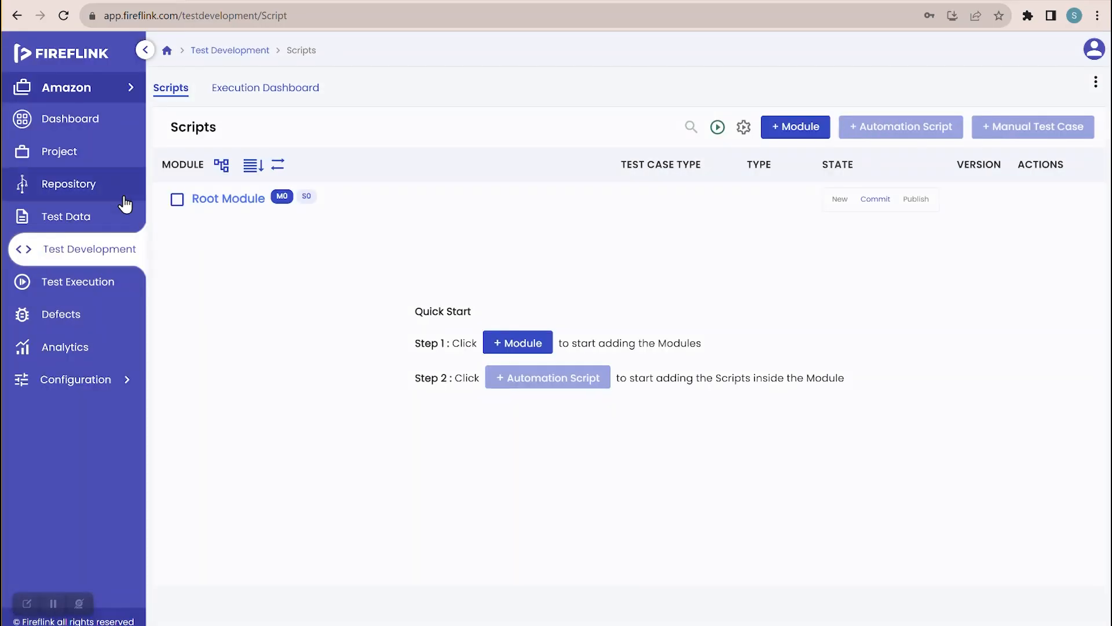
- Open the Amazon project's Users page to confirm the new member's Full Access role
{"action": "left_click", "coordinate": [93, 166]}
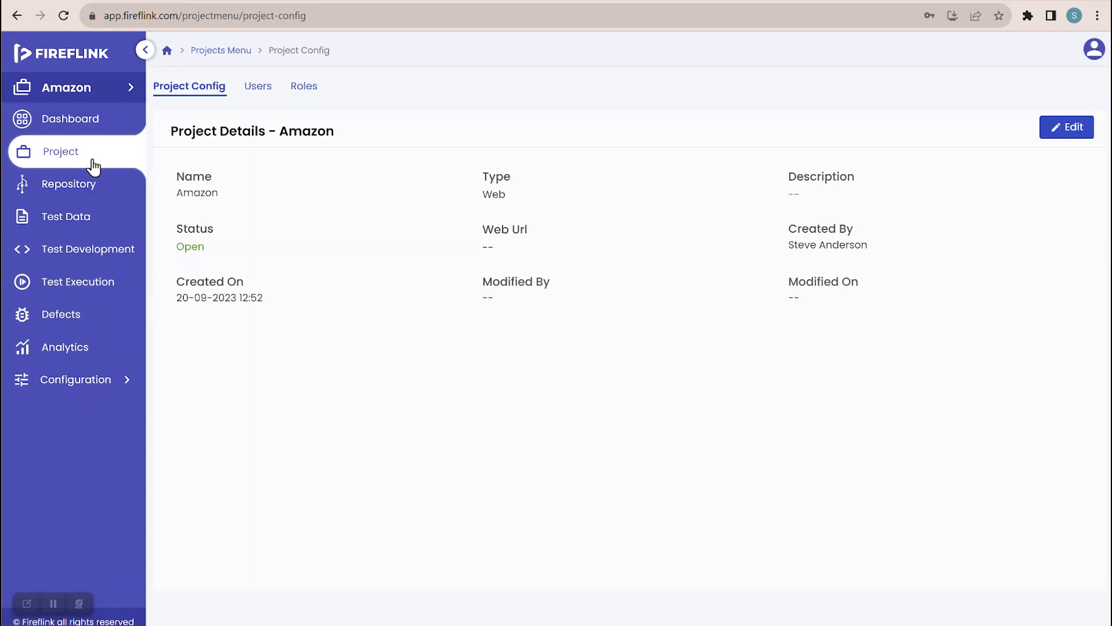
{"action": "left_click", "coordinate": [252, 95]}
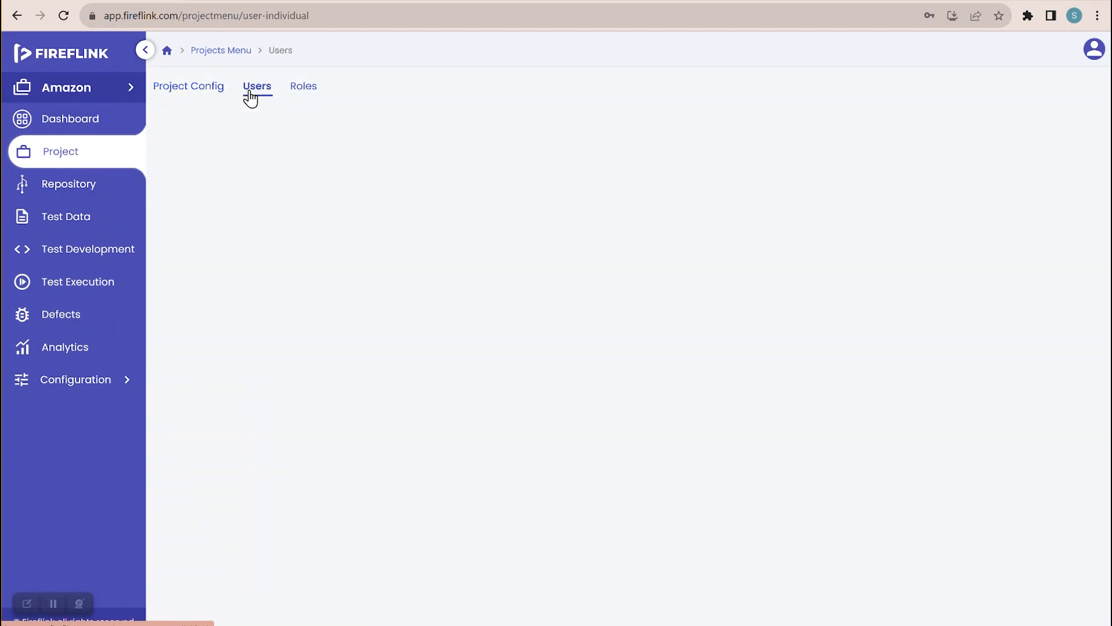